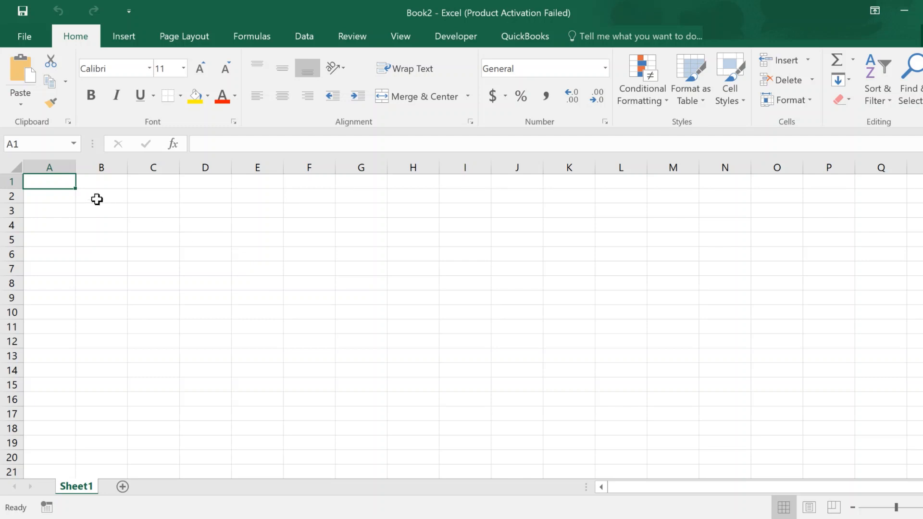
# Step: Widen column B to about twice its default width
pyautogui.click(93, 196)
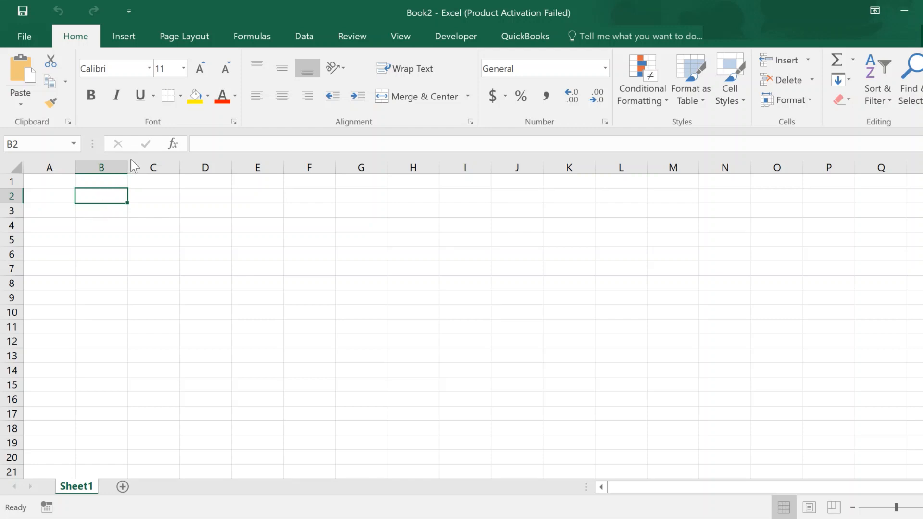
pyautogui.moveTo(127, 165); pyautogui.dragTo(184, 166)
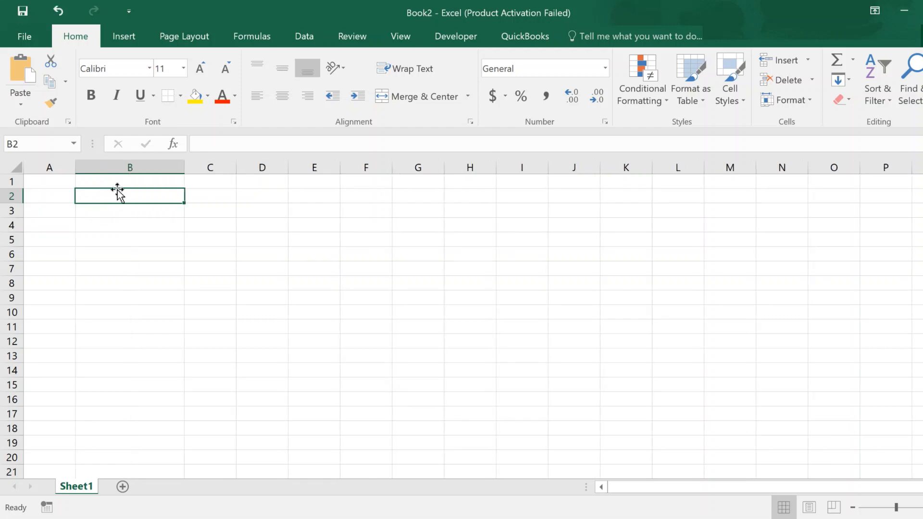
# Step: Enter the label "Loan Amount" in cell A2 and auto-fit column A to the text
pyautogui.click(57, 197)
pyautogui.click(58, 215)
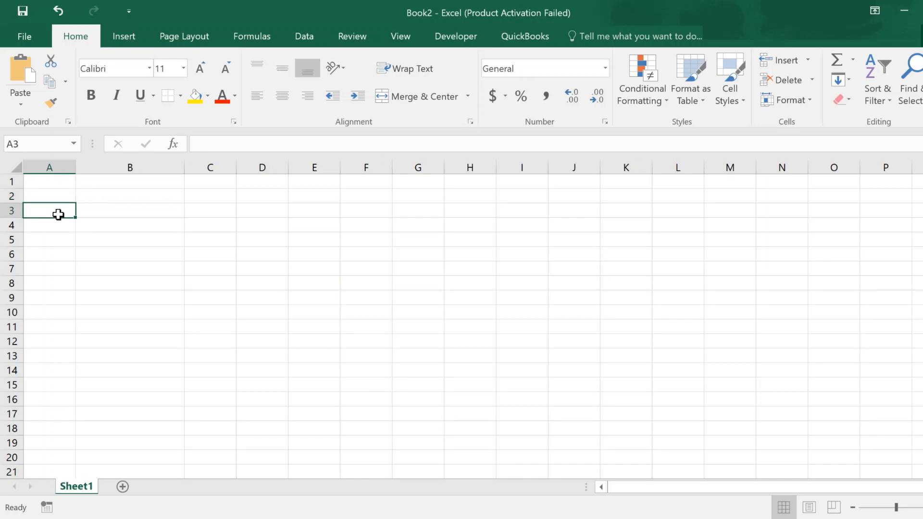
pyautogui.click(60, 198)
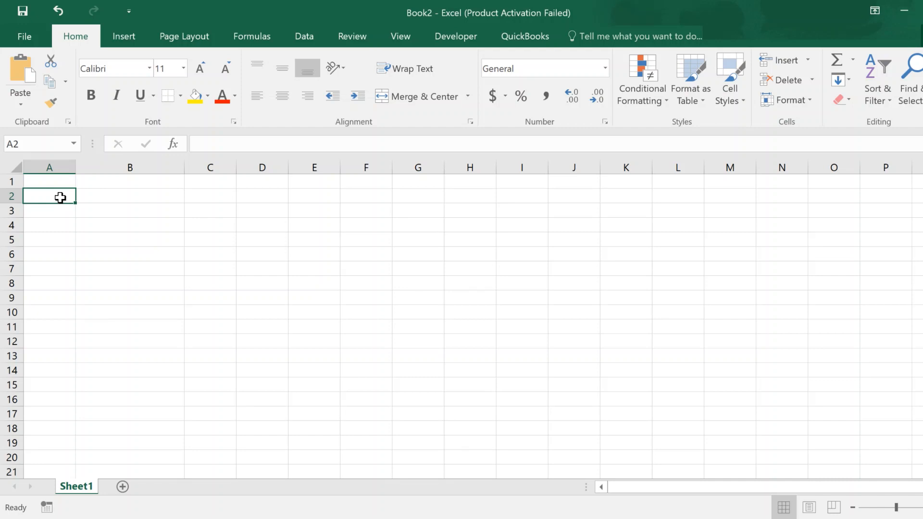
pyautogui.write('Loan')
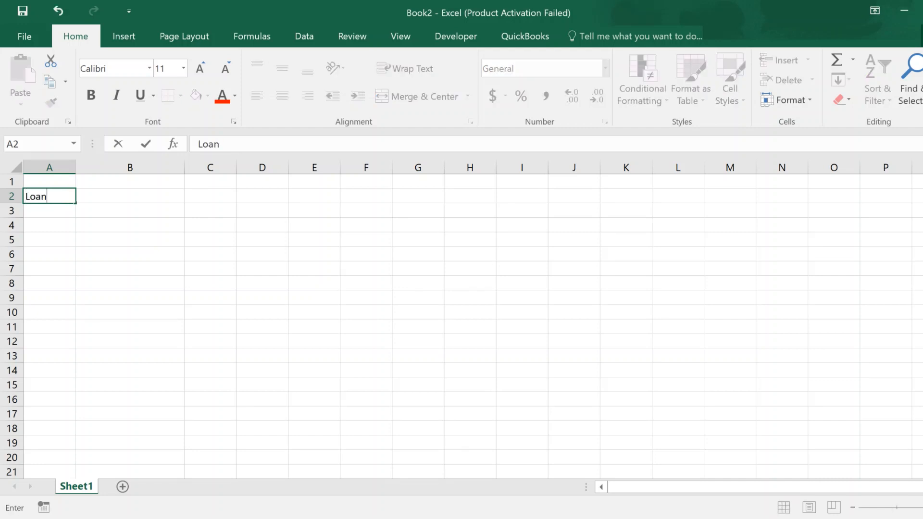
pyautogui.write(' Amount')
pyautogui.click(78, 167)
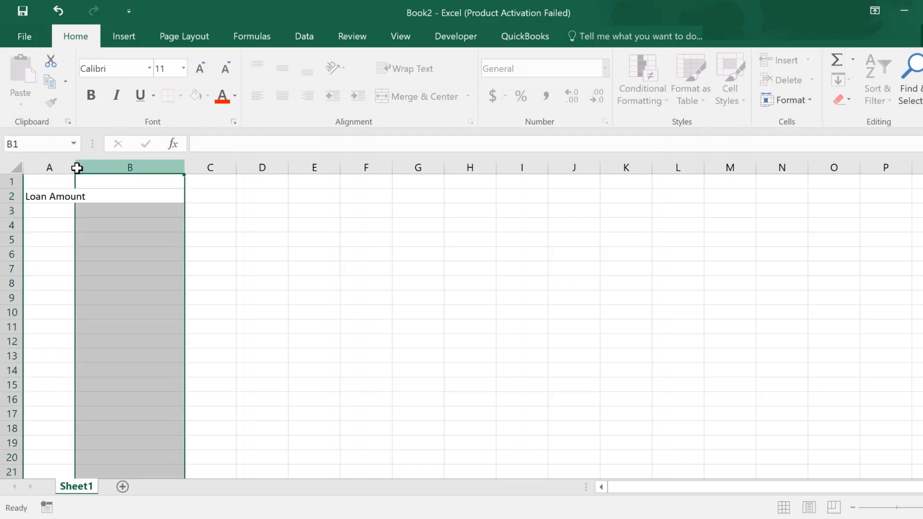
pyautogui.doubleClick(76, 167)
# Step: Enter the label "Annual Interest Rate" in cell A3 and auto-fit column A to the longer text
pyautogui.click(61, 212)
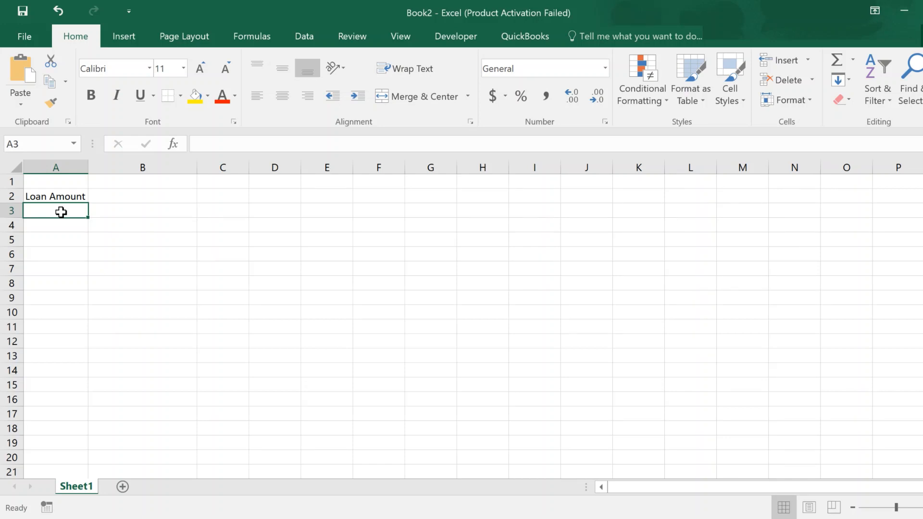
pyautogui.doubleClick(61, 212)
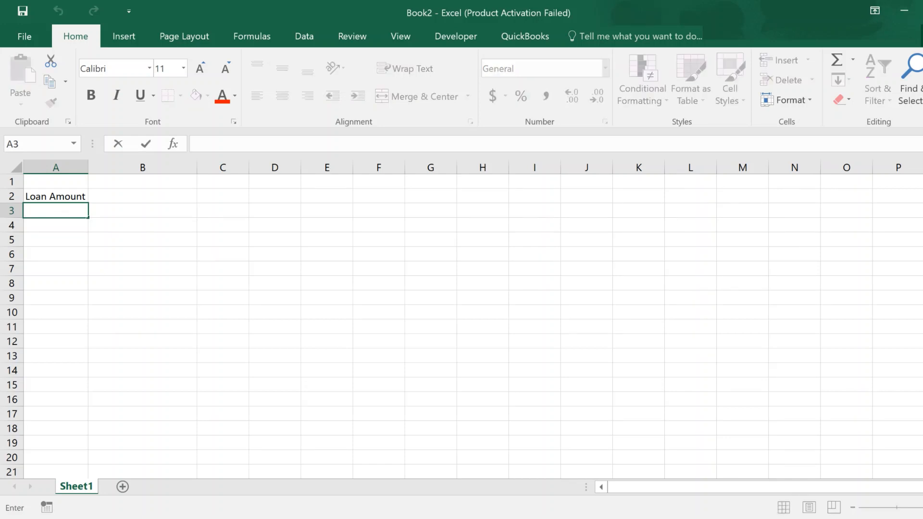
pyautogui.write('Annual I')
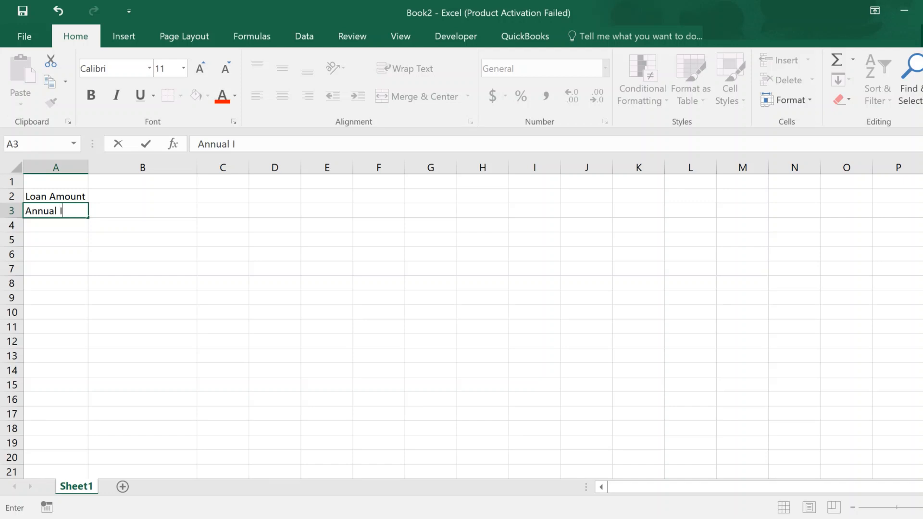
pyautogui.write('nterest Rate')
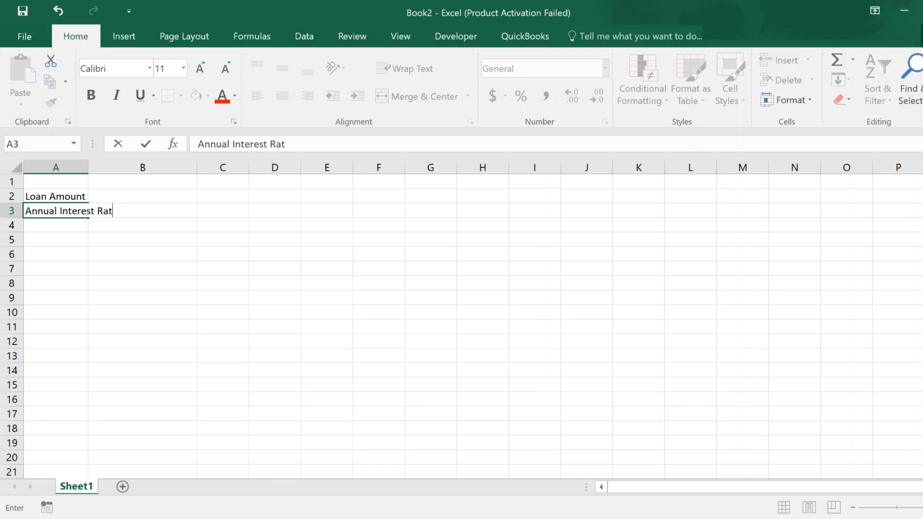
pyautogui.click(82, 168)
pyautogui.doubleClick(88, 168)
# Step: Enter the labels "Monthly Interest Rate" in A4 and "Months" in A5, auto-fitting column A to them
pyautogui.click(77, 226)
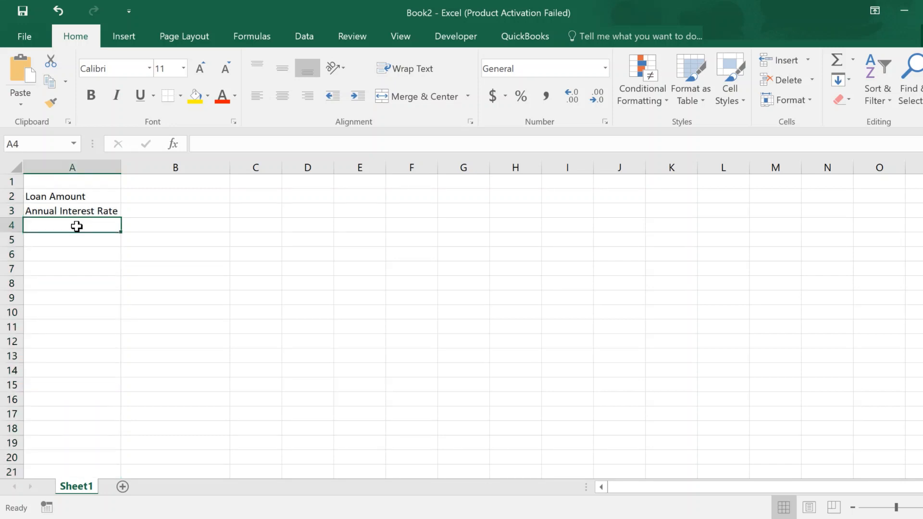
pyautogui.write('M')
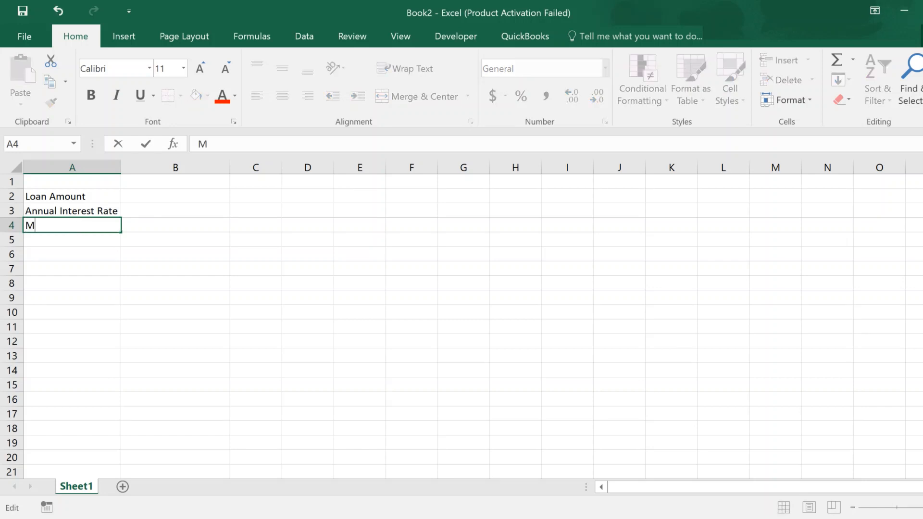
pyautogui.write('onthly Inter')
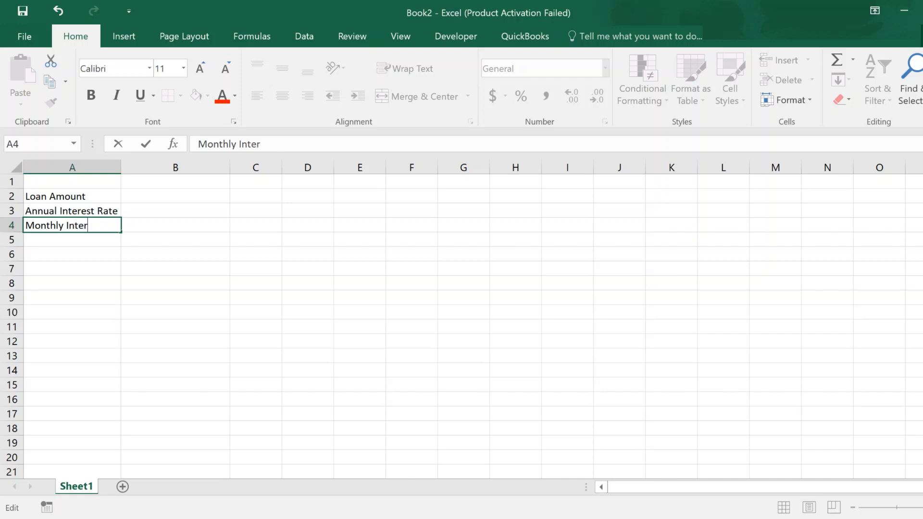
pyautogui.write('est Rate')
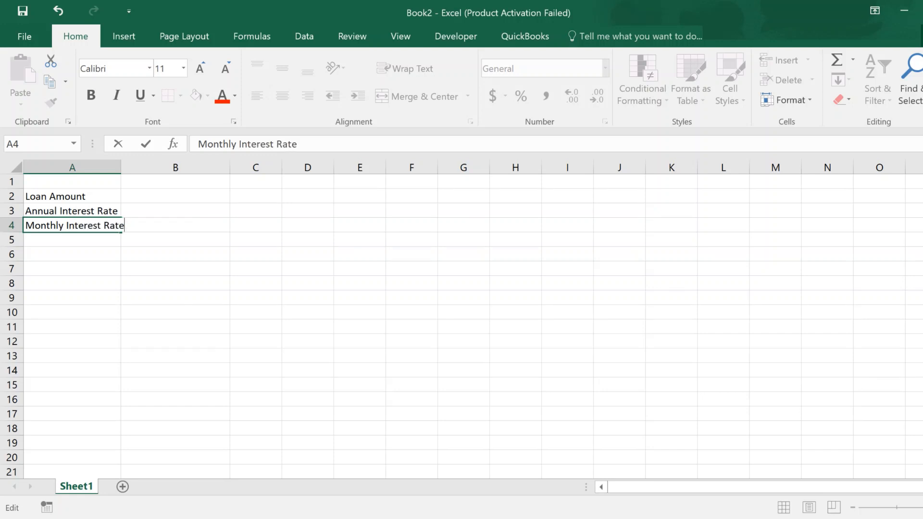
pyautogui.press('Return')
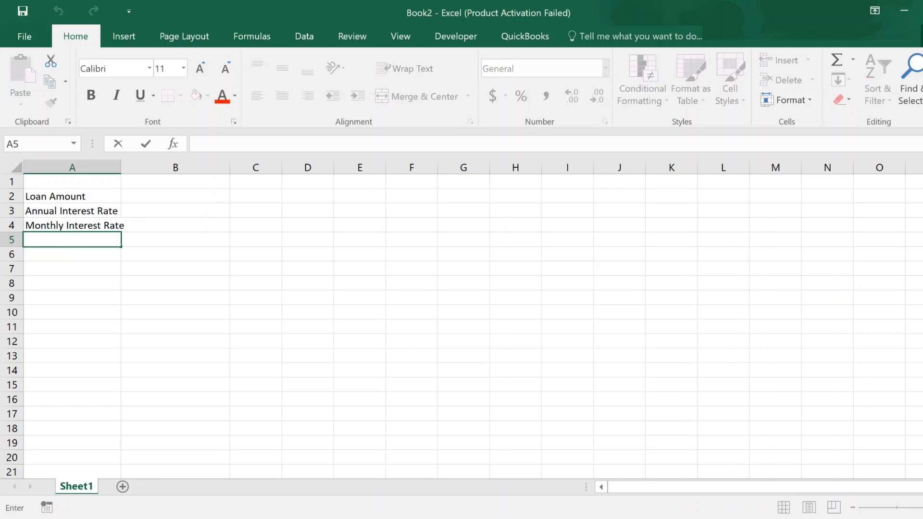
pyautogui.write('Months')
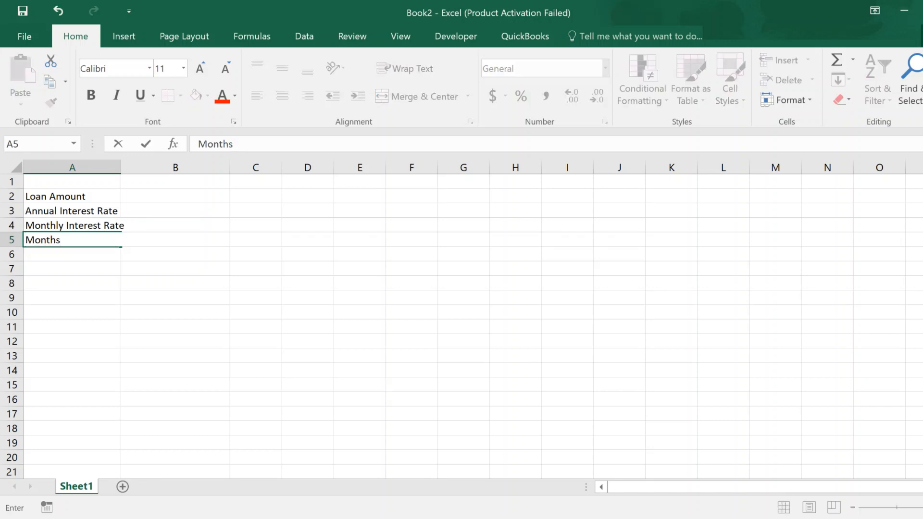
pyautogui.doubleClick(120, 168)
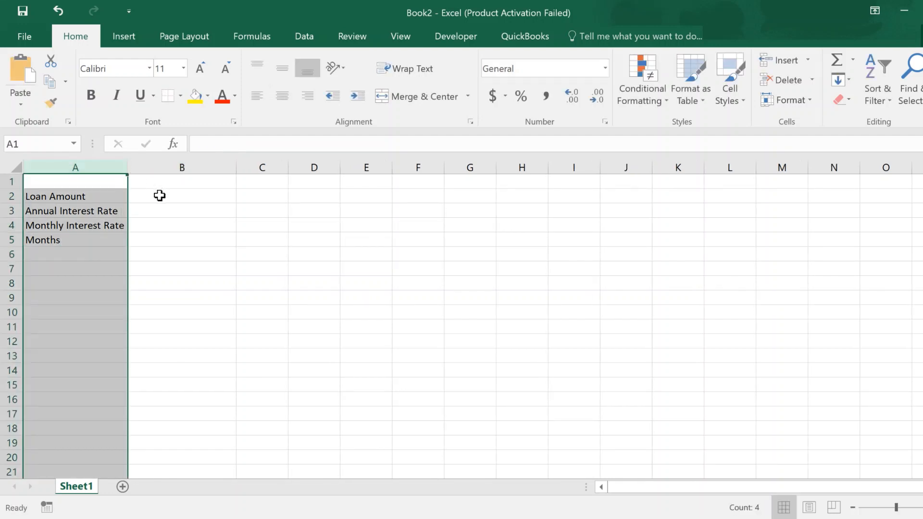
# Step: Apply the percent number format to cell B3, beside the Annual Interest Rate label
pyautogui.click(183, 210)
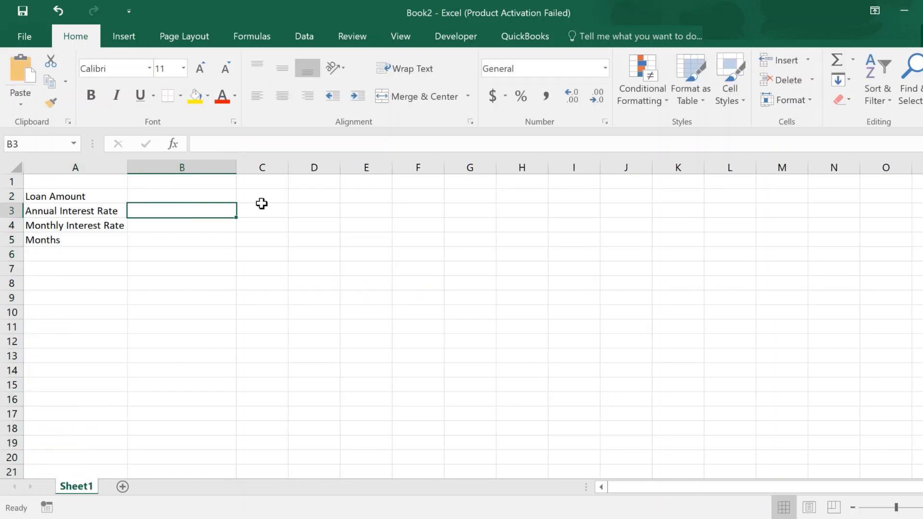
pyautogui.click(516, 98)
pyautogui.click(166, 197)
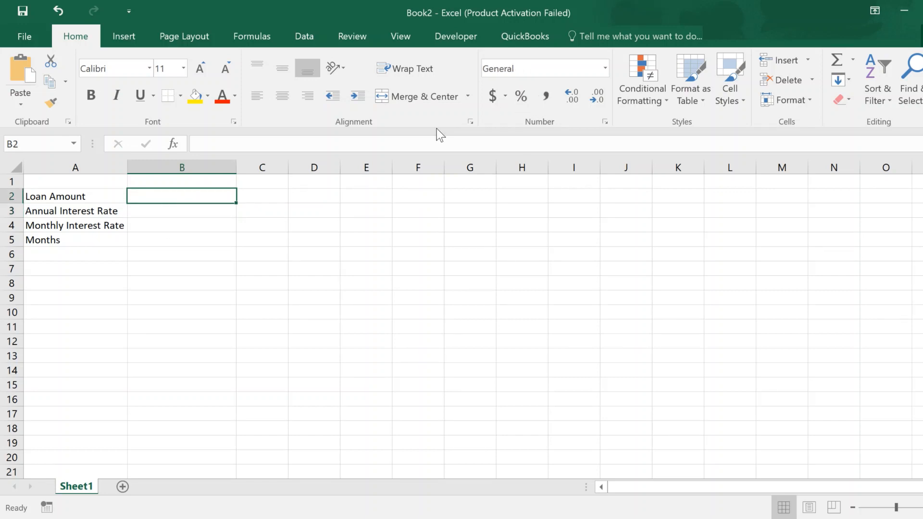
pyautogui.click(183, 237)
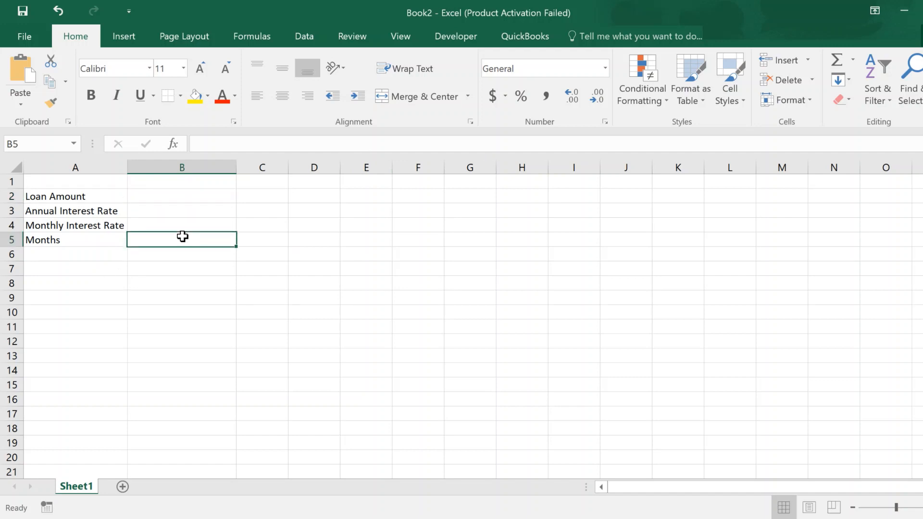
# Step: Enter the label "Monthly Repayment" in cell A7, leaving row 6 blank beneath the loan inputs
pyautogui.click(76, 265)
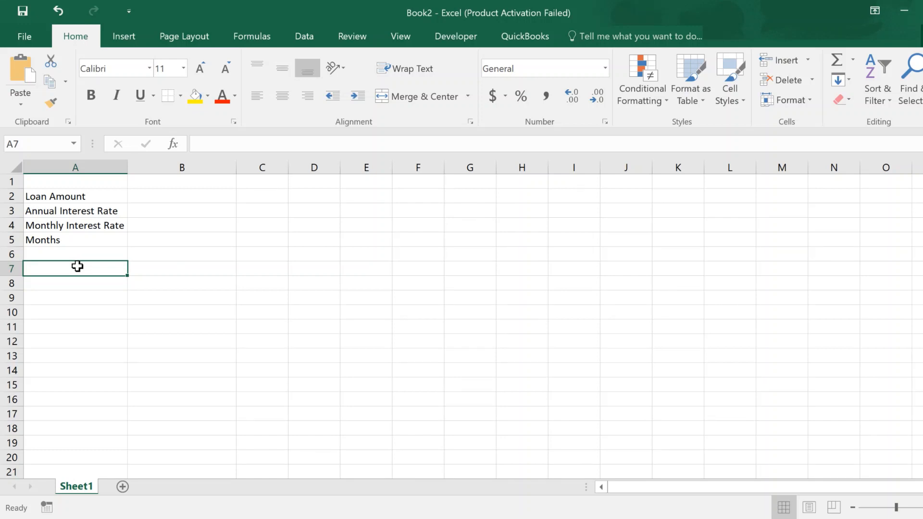
pyautogui.doubleClick(77, 266)
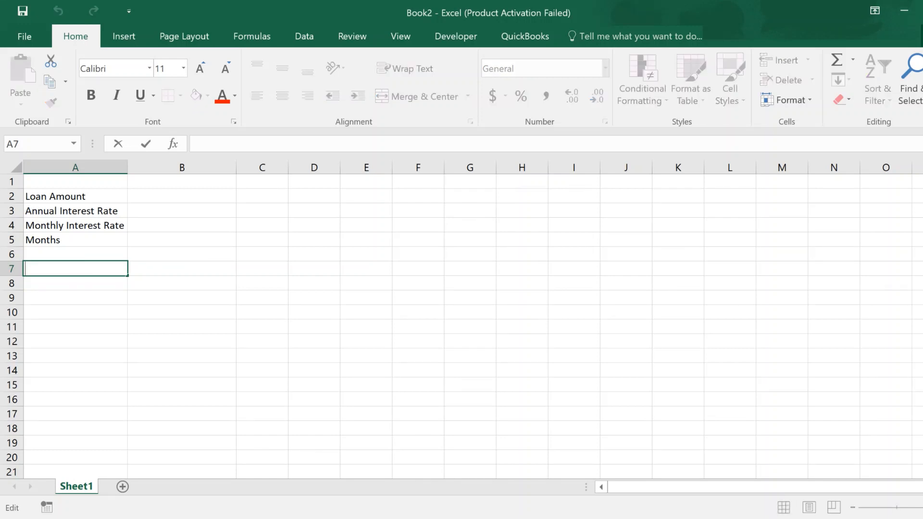
pyautogui.write('Monthly Repay')
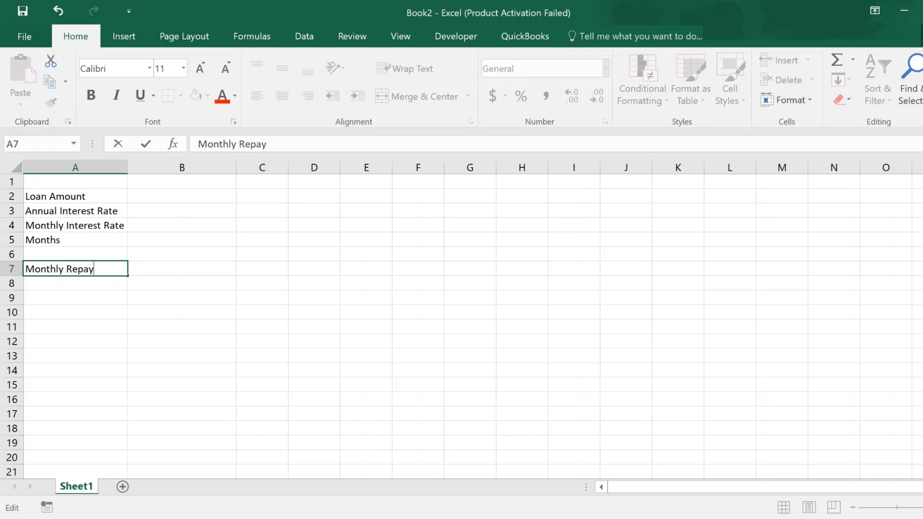
pyautogui.write('ment')
# Step: Enter the formula =pmt(B4,B5,B2,0,0) in cell B7 to calculate the monthly repayment
pyautogui.click(168, 270)
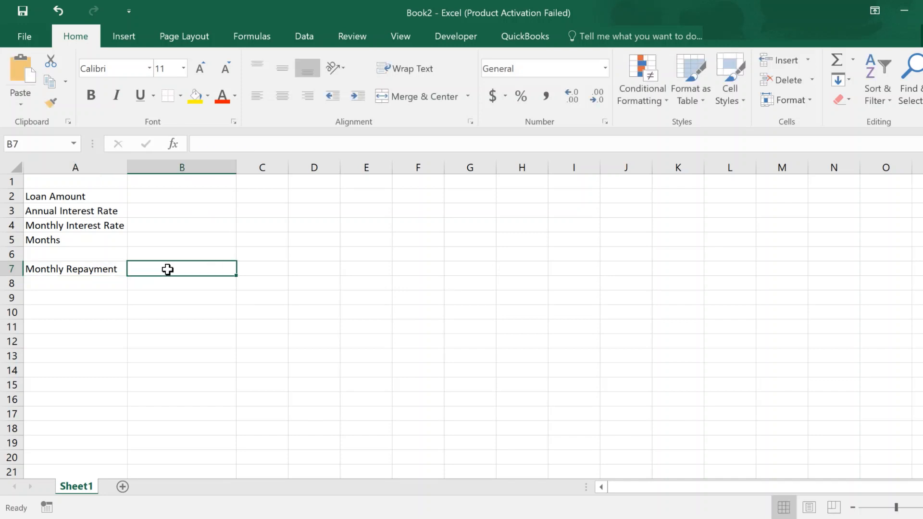
pyautogui.doubleClick(167, 270)
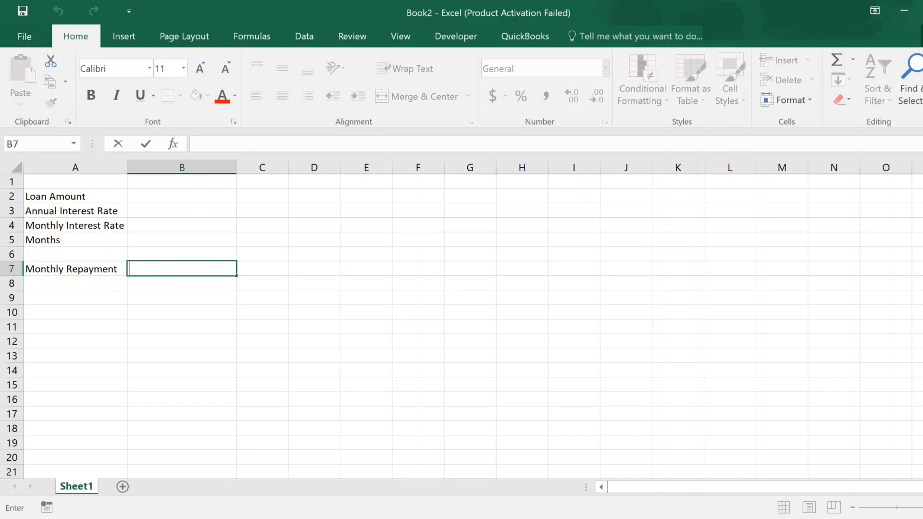
pyautogui.write('=p')
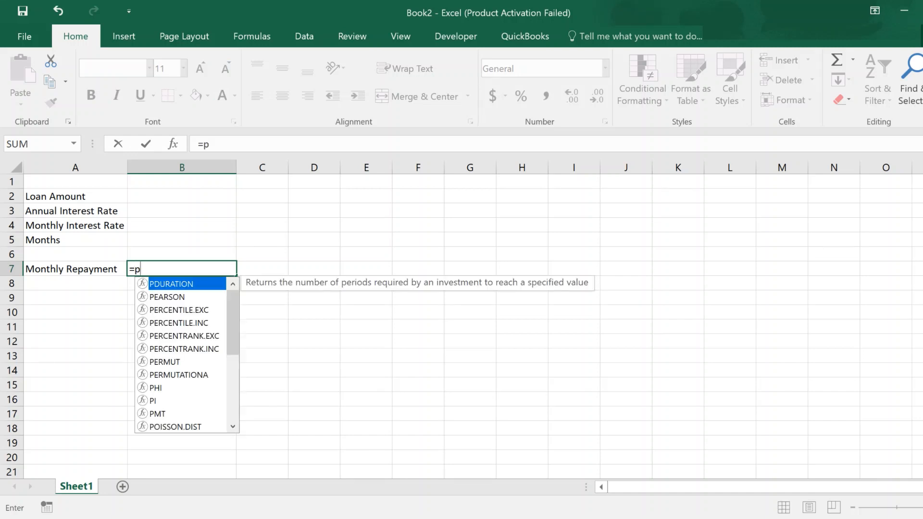
pyautogui.write('mt(')
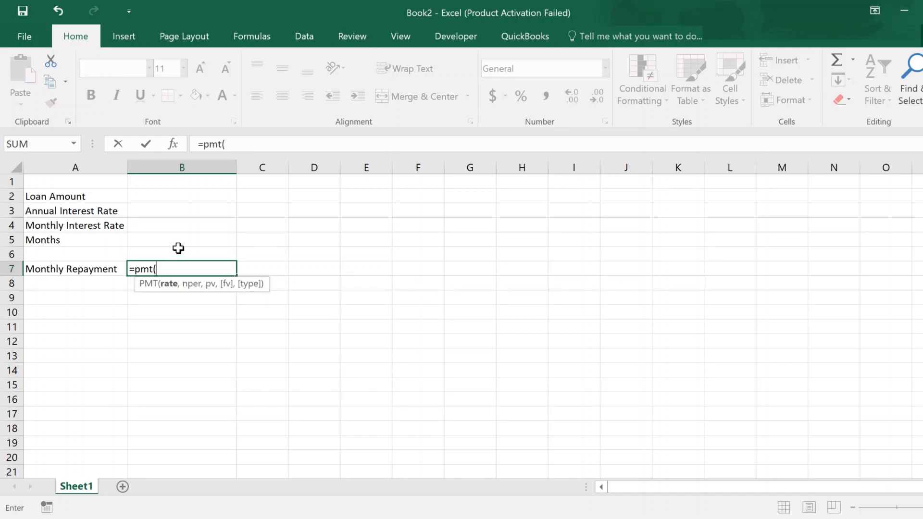
pyautogui.click(181, 226)
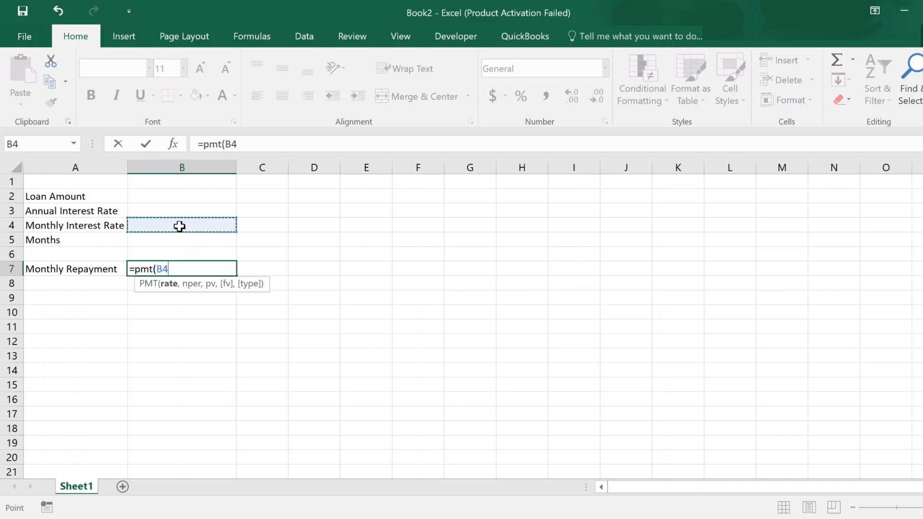
pyautogui.write(',')
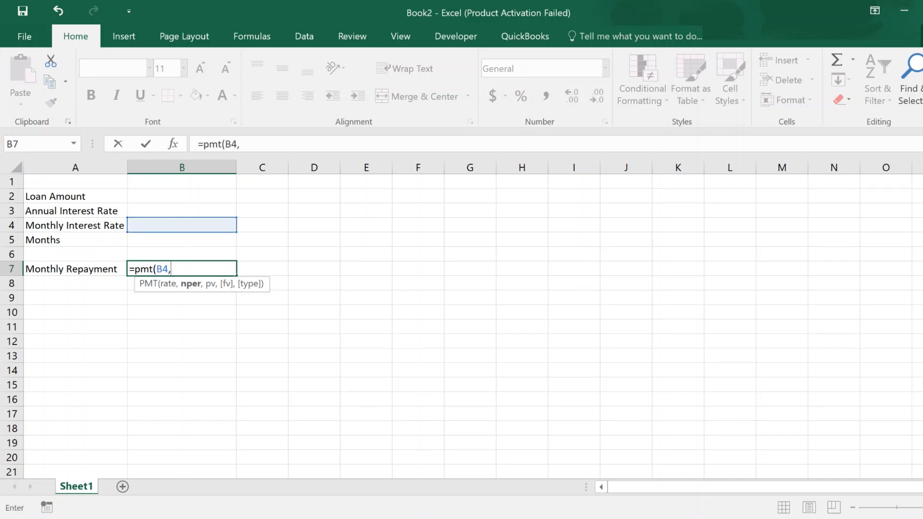
pyautogui.click(164, 240)
pyautogui.write(',')
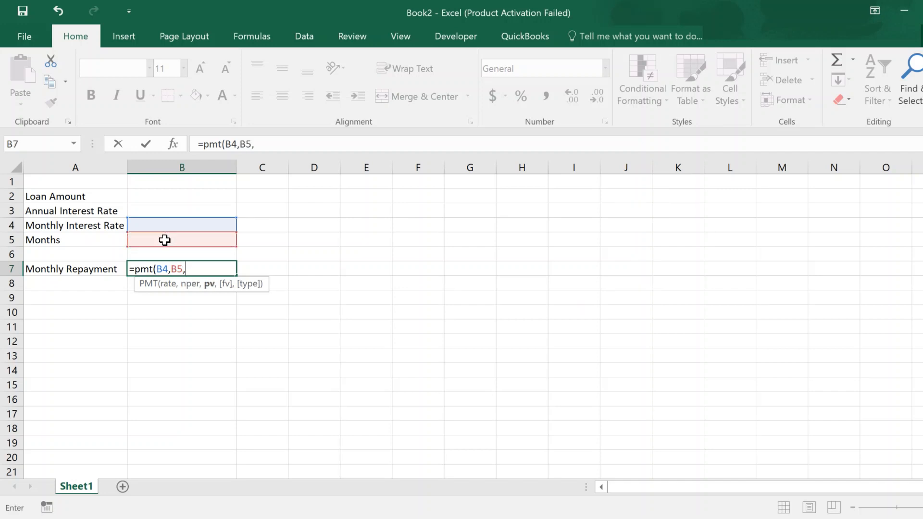
pyautogui.click(160, 196)
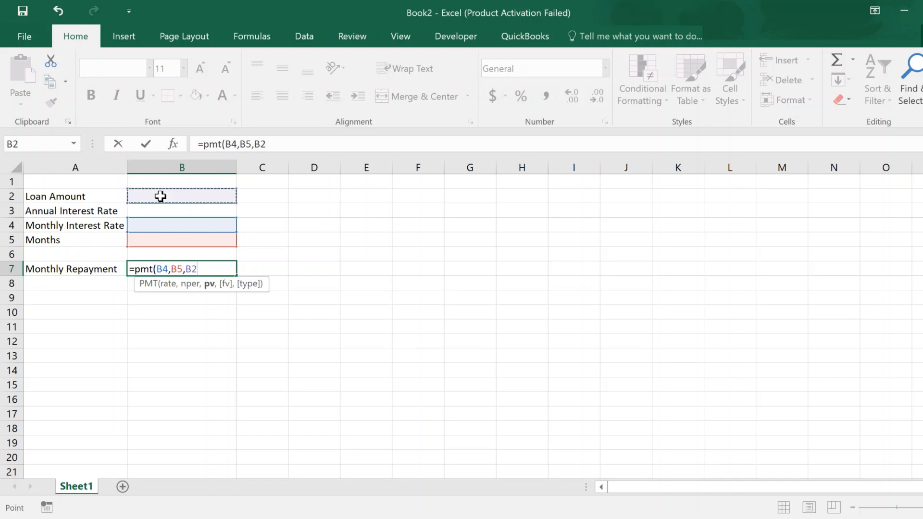
pyautogui.write(',')
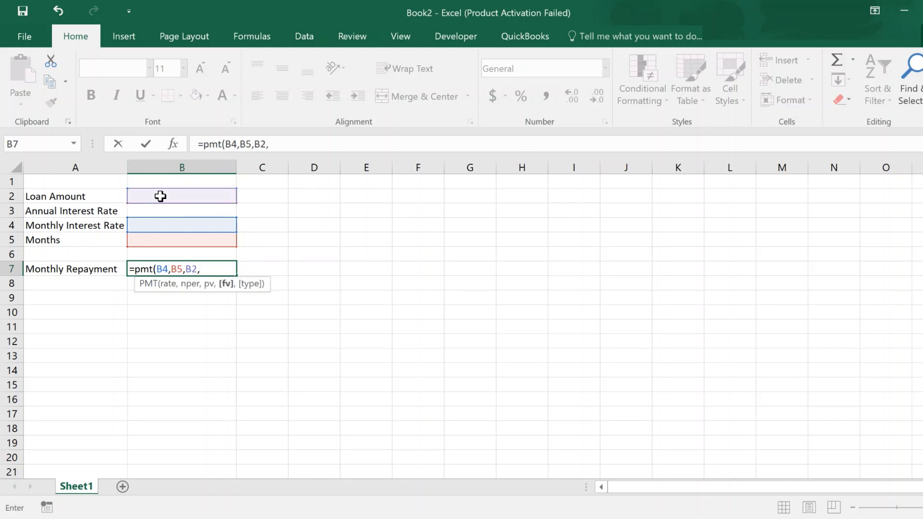
pyautogui.write('0,')
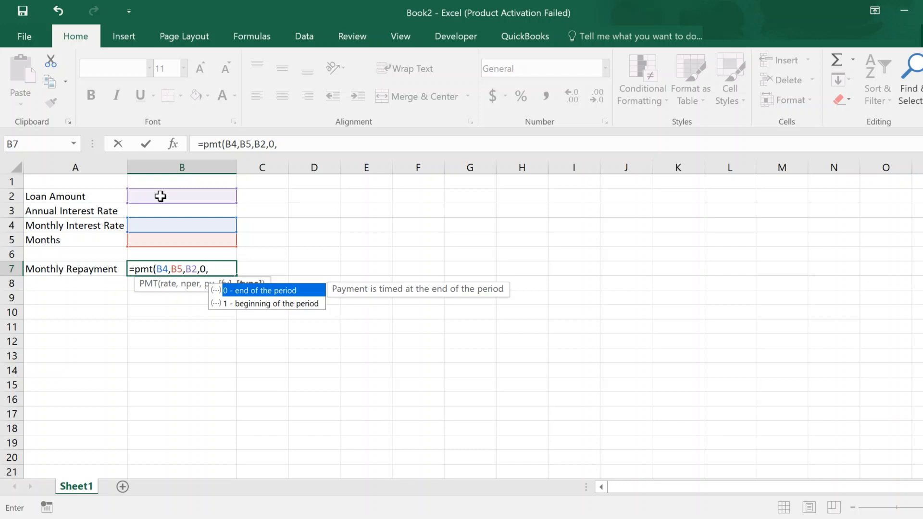
pyautogui.write('0)')
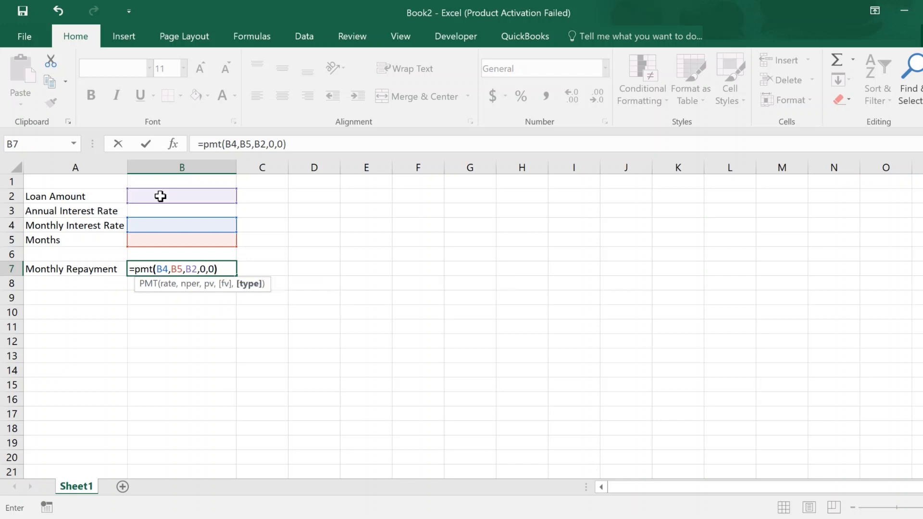
pyautogui.hotkey('ctrl', 'Return')
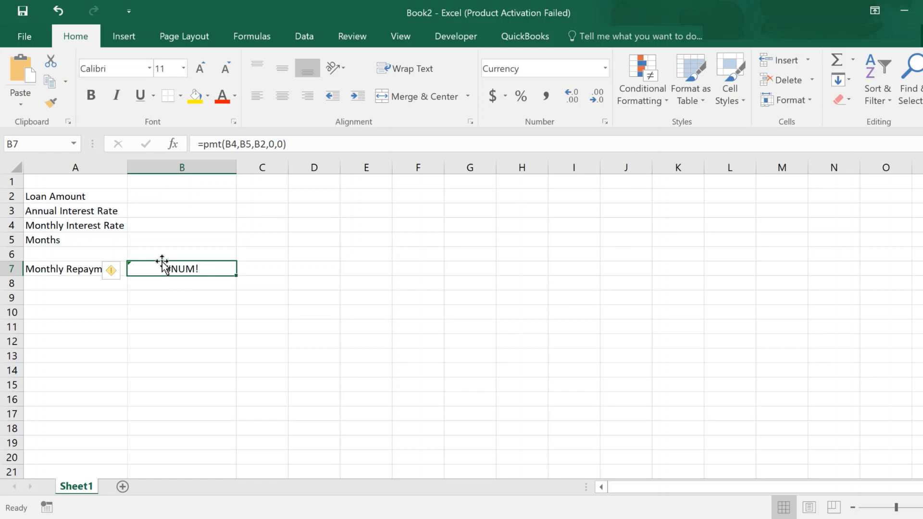
# Step: Negate the monthly repayment formula in B7 so that it reads =-PMT(B4,B5,B2,0,0)
pyautogui.doubleClick(165, 267)
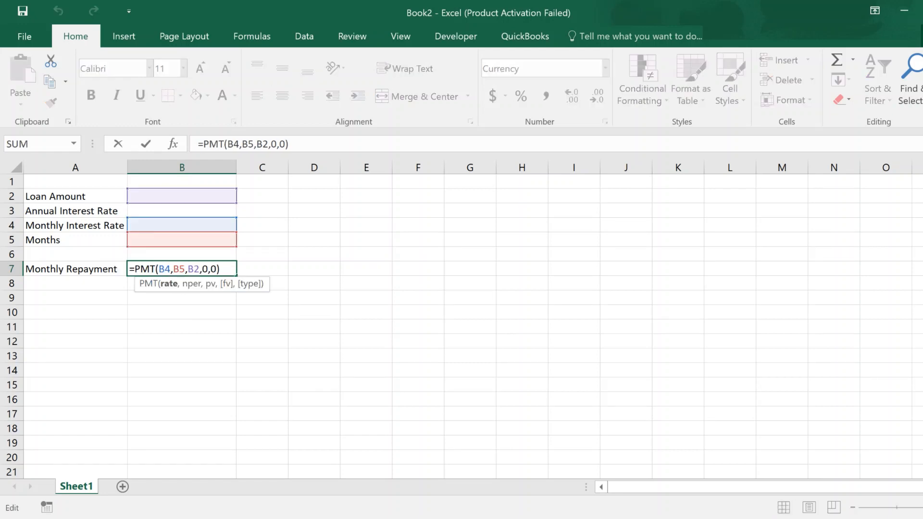
pyautogui.click(135, 269)
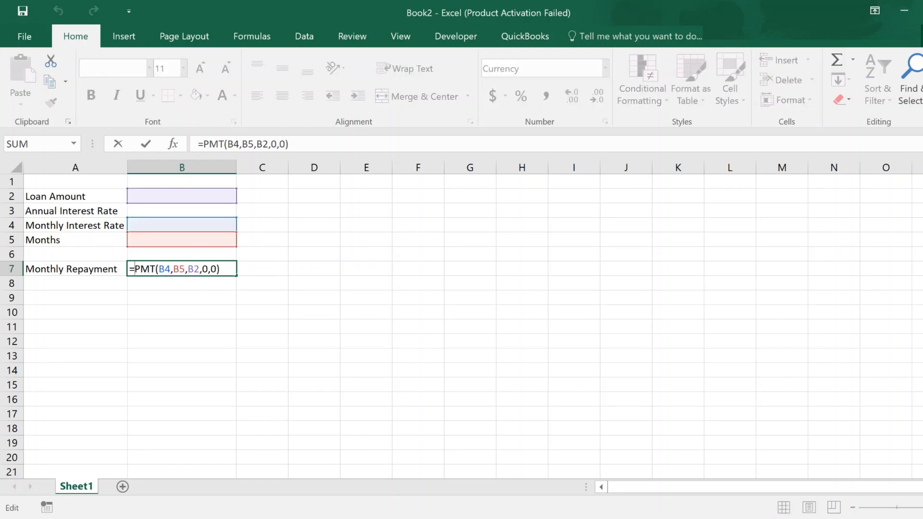
pyautogui.write('-')
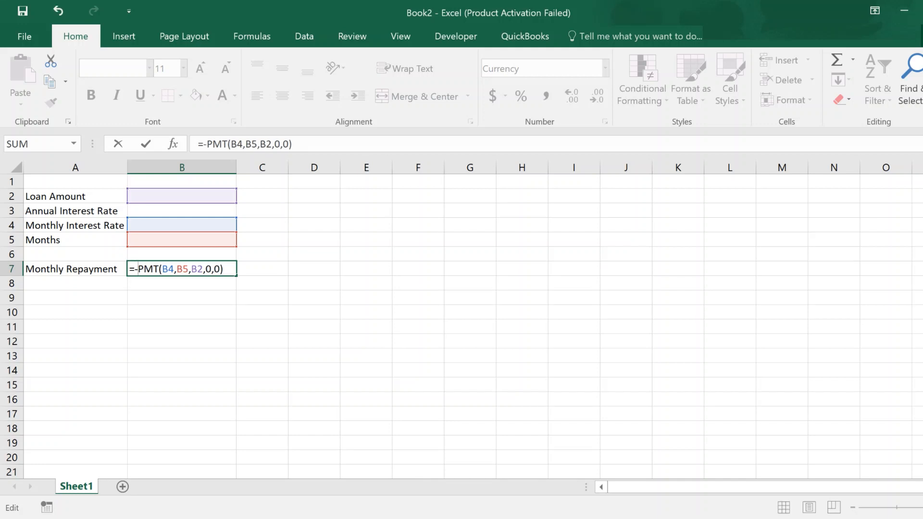
pyautogui.press('Return')
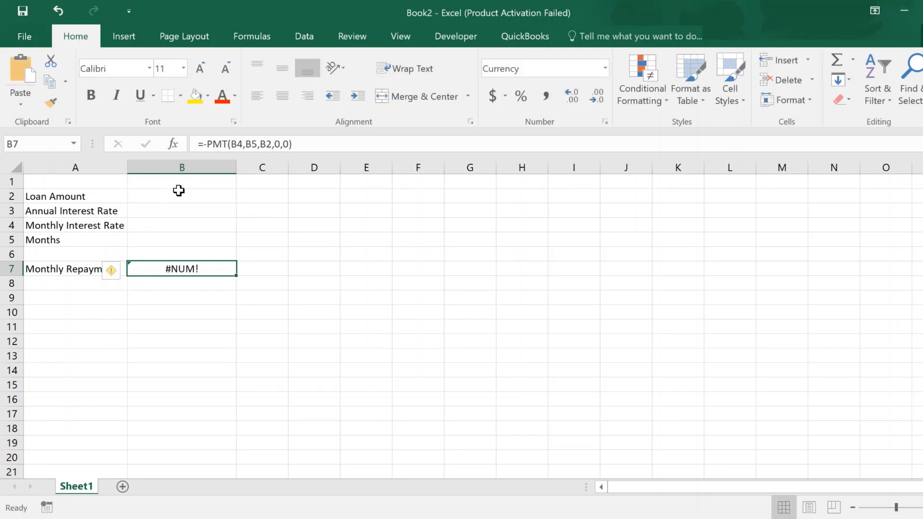
# Step: Enter a loan amount of 1000000 in cell B2
pyautogui.press('Up')
pyautogui.press('Up')
pyautogui.press('Up')
pyautogui.press('Up')
pyautogui.press('Up')
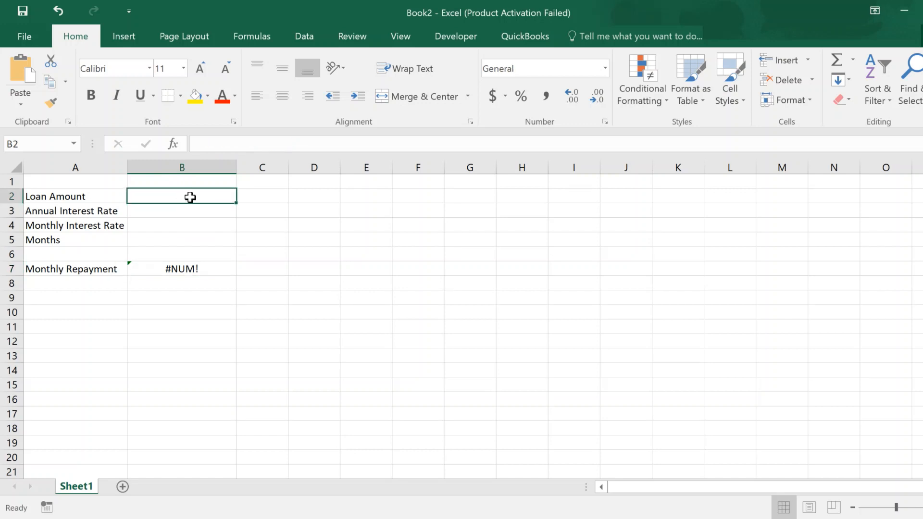
pyautogui.write('1')
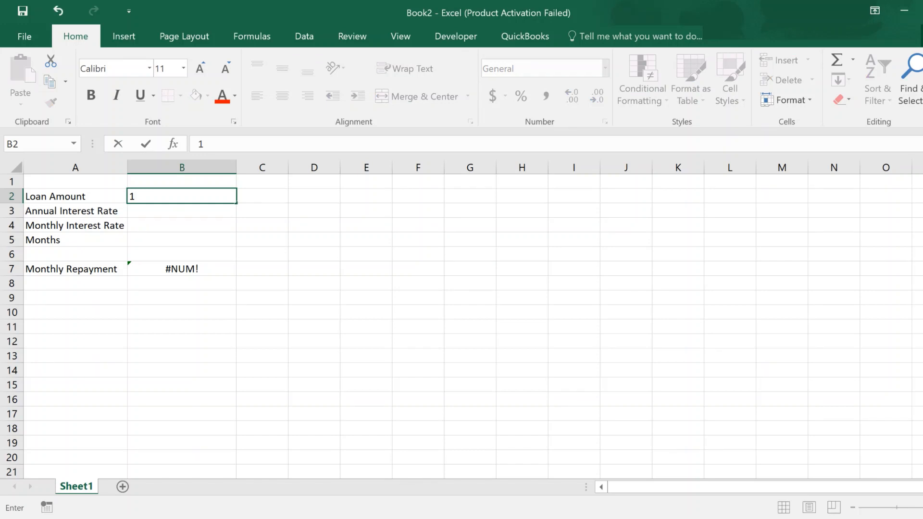
pyautogui.write('000000')
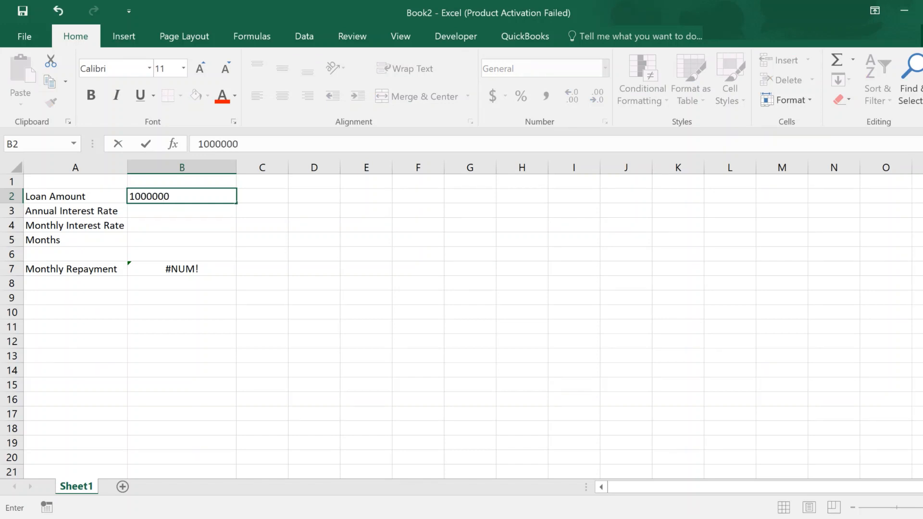
pyautogui.hotkey('ctrl', 'Return')
# Step: Enter an annual interest rate of 13% in cell B3
pyautogui.click(193, 214)
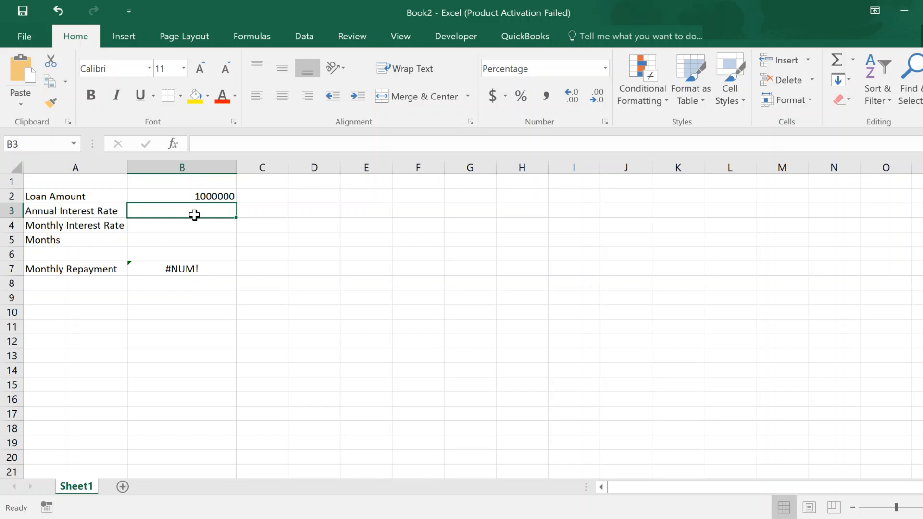
pyautogui.write('13')
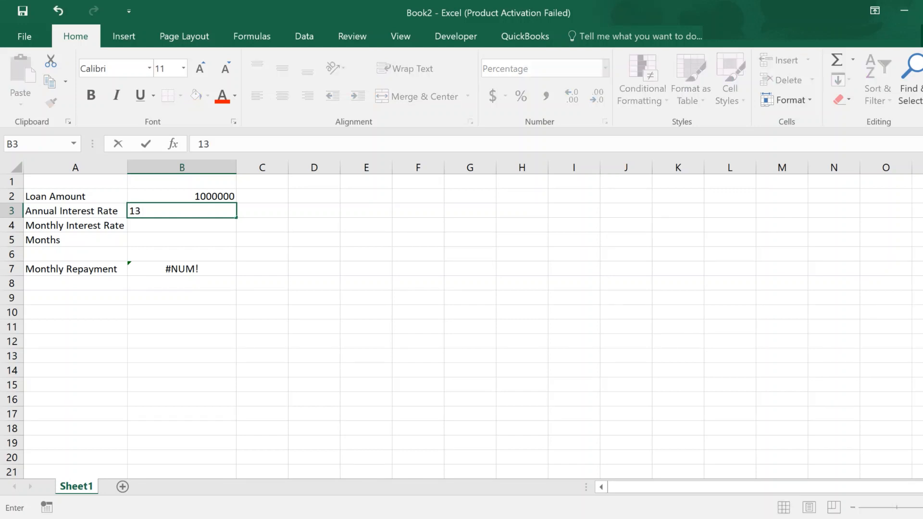
pyautogui.hotkey('ctrl', 'Return')
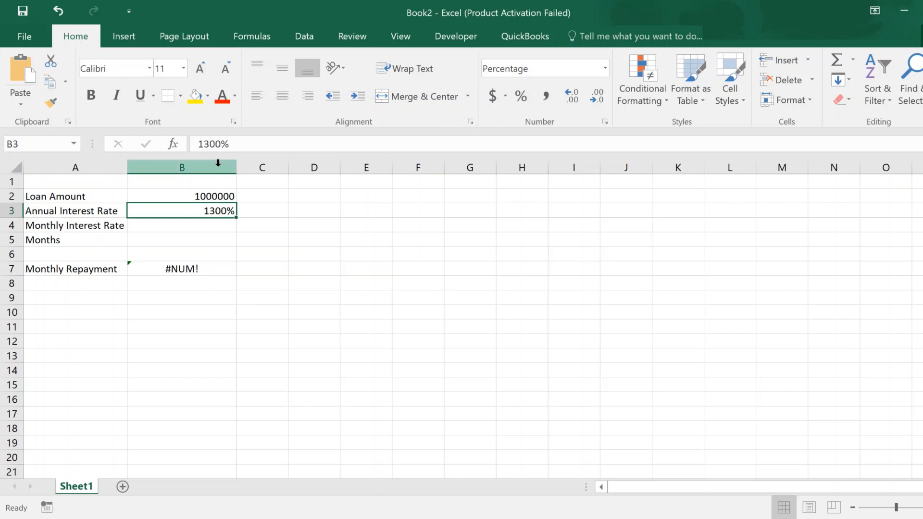
pyautogui.click(209, 144)
pyautogui.press('Delete')
pyautogui.press('Delete')
pyautogui.hotkey('ctrl', 'Return')
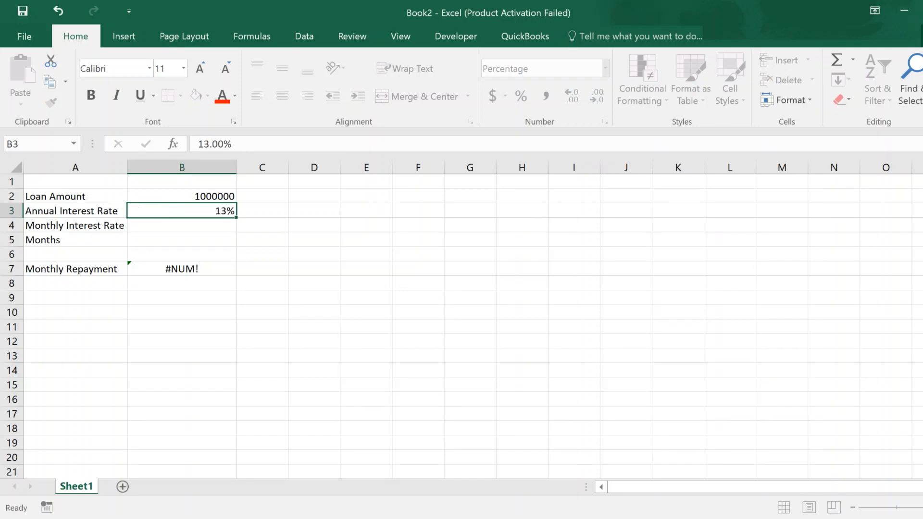
# Step: Calculate the monthly interest rate in cell B4 with the formula =B3/12
pyautogui.click(216, 224)
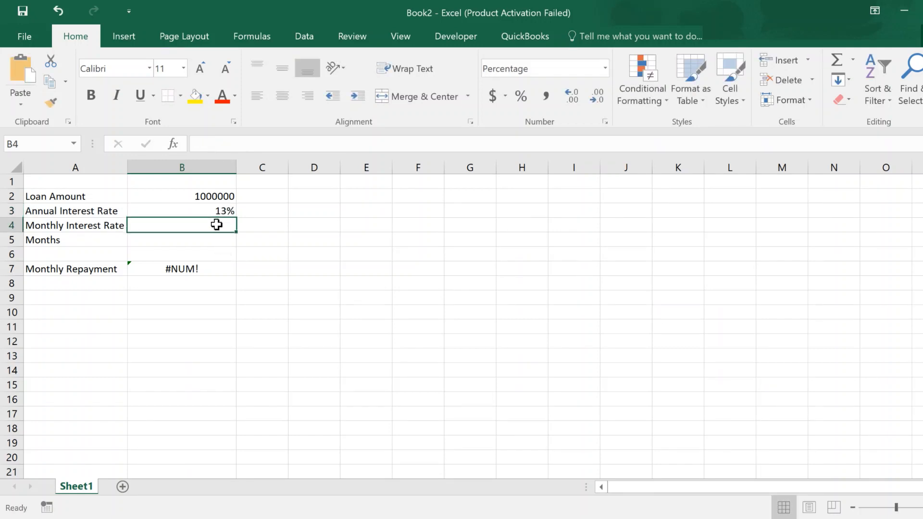
pyautogui.doubleClick(217, 224)
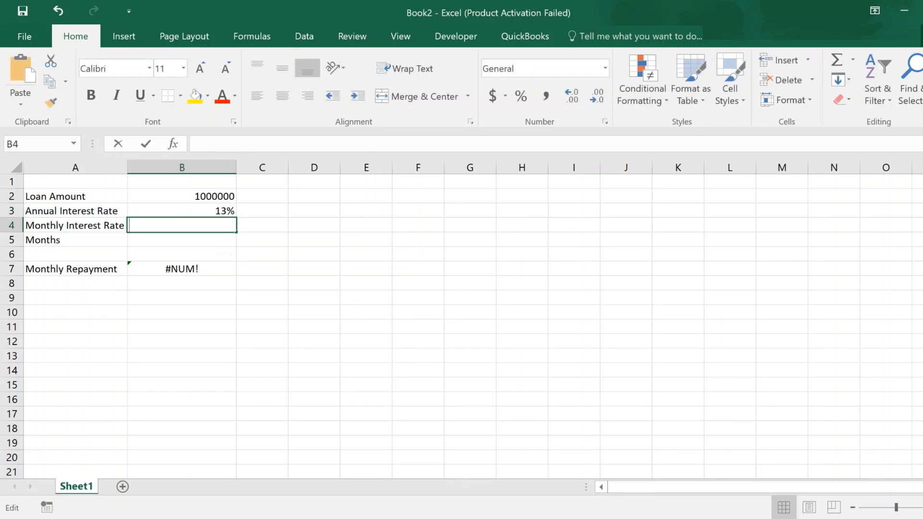
pyautogui.write('=')
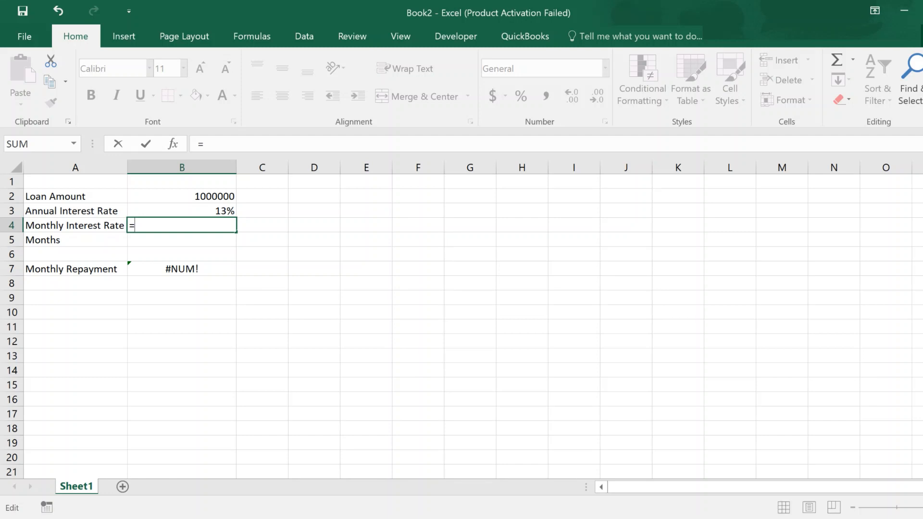
pyautogui.click(225, 210)
pyautogui.write('/12')
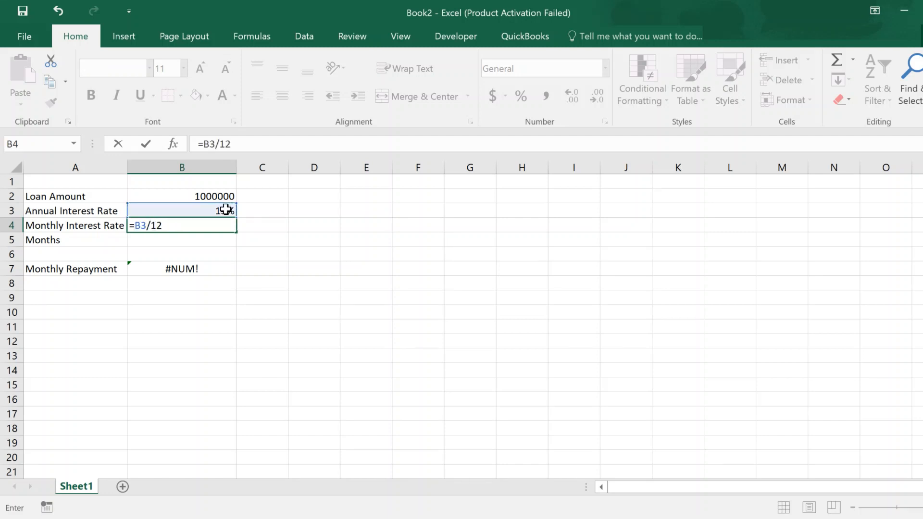
pyautogui.hotkey('ctrl', 'Return')
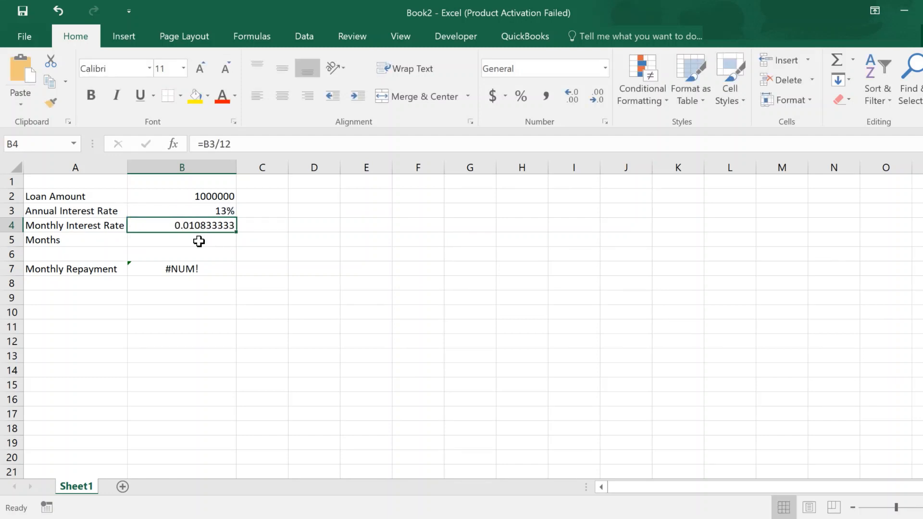
# Step: Enter 24 as the number of months in cell B5
pyautogui.click(198, 241)
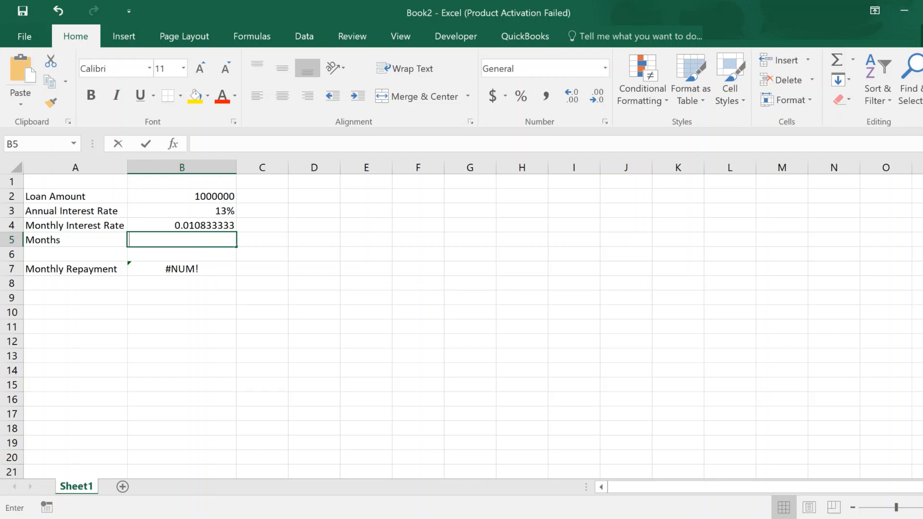
pyautogui.write('24')
pyautogui.hotkey('ctrl', 'Return')
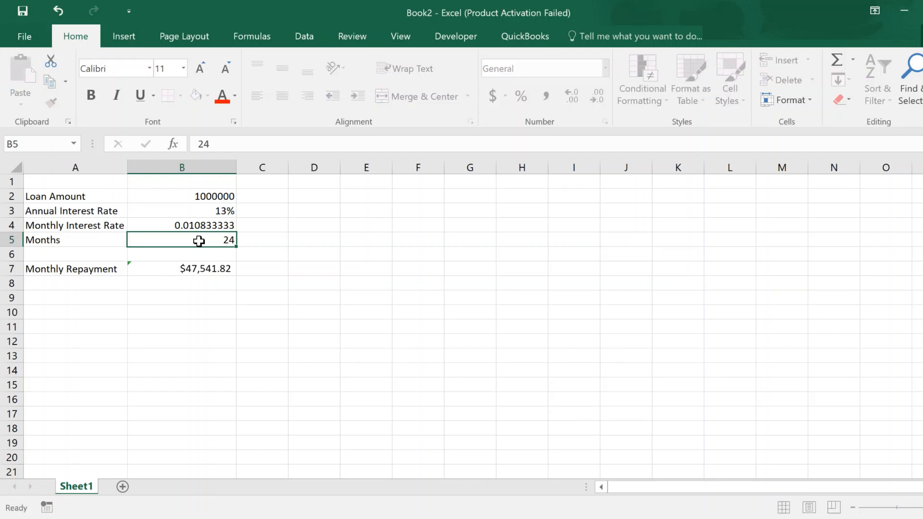
# Step: Replace the currency format of the monthly repayment in B7 with comma style, without a currency symbol
pyautogui.click(207, 265)
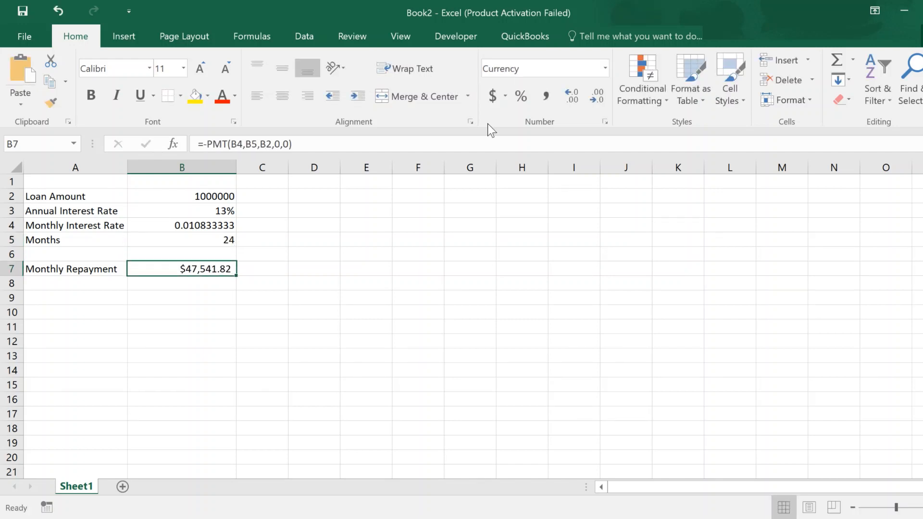
pyautogui.click(605, 69)
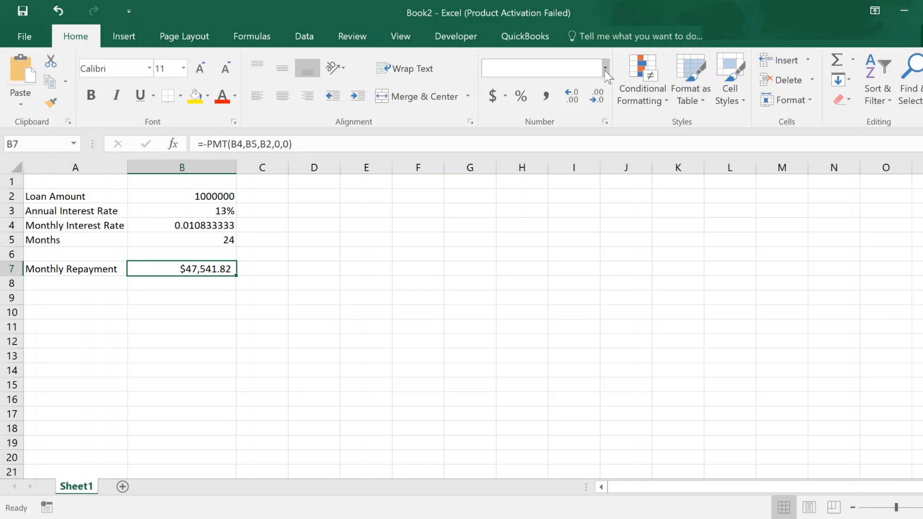
pyautogui.click(555, 99)
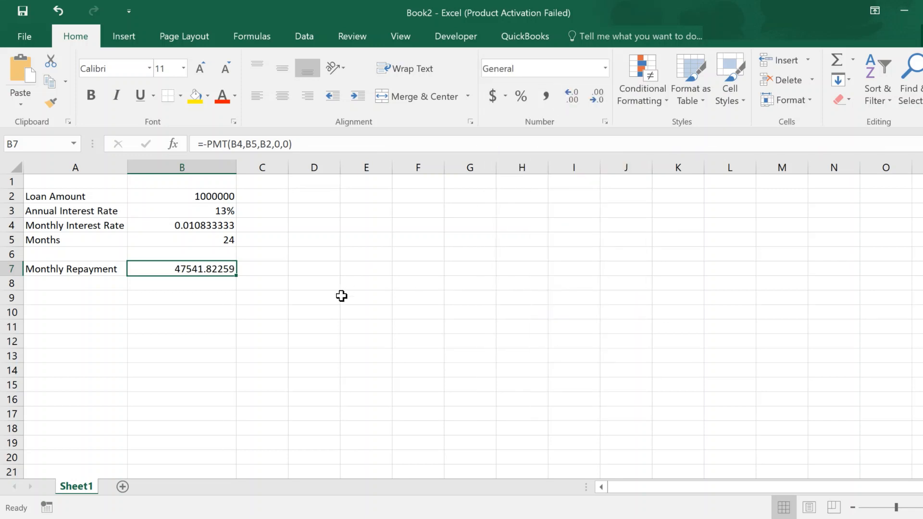
pyautogui.click(545, 97)
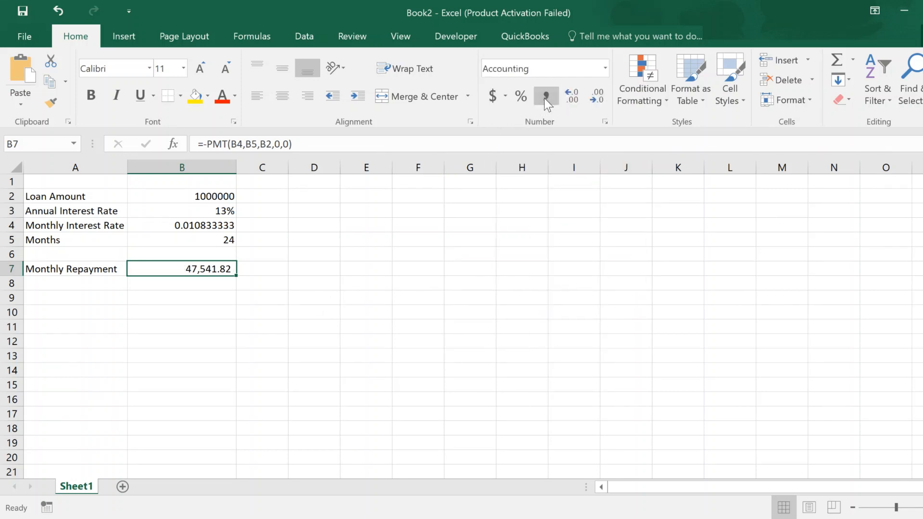
pyautogui.click(199, 288)
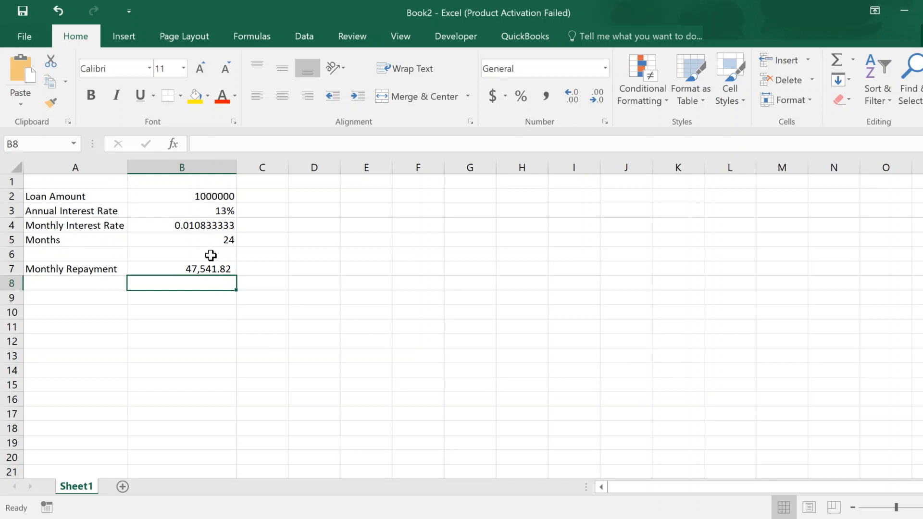
# Step: Change the loan amount in cell B2 to 1500000
pyautogui.click(227, 195)
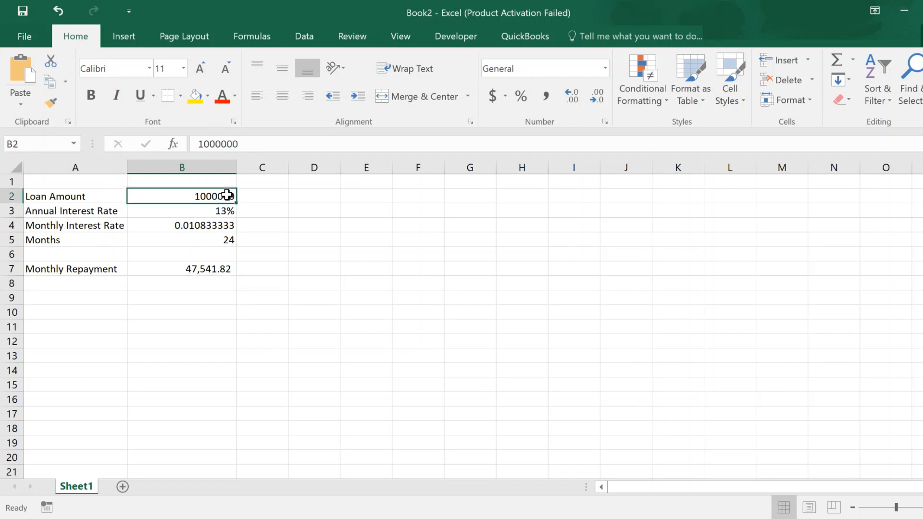
pyautogui.press('F2')
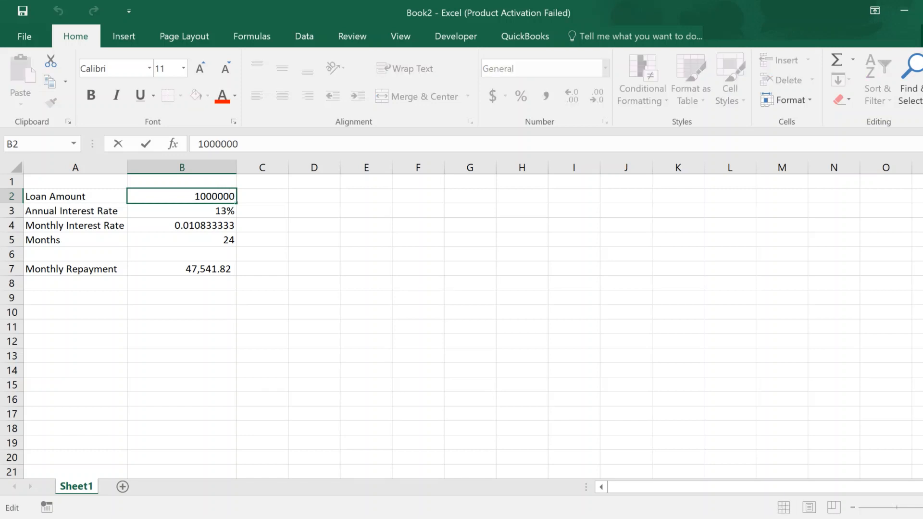
pyautogui.click(206, 196)
pyautogui.write('5')
pyautogui.press('Return')
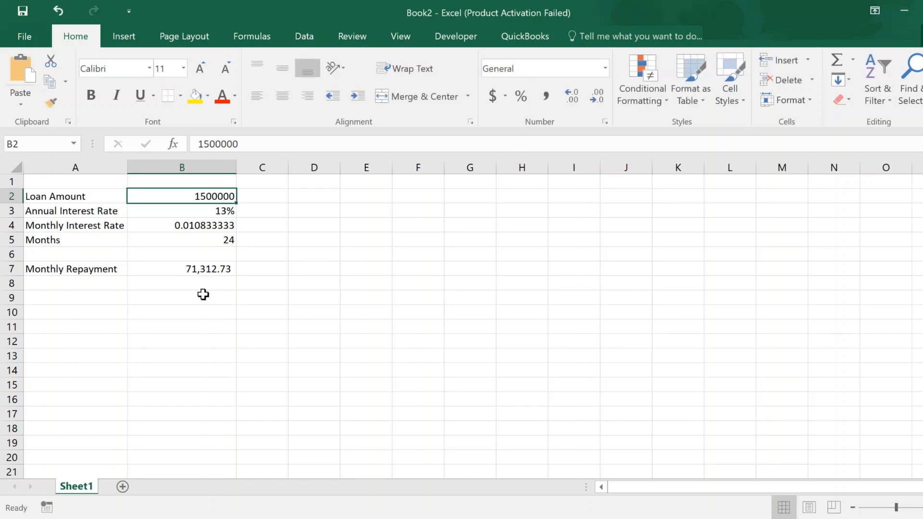
# Step: Change the number of months in B5 to 36 and check the recalculated repayment in B7
pyautogui.click(231, 239)
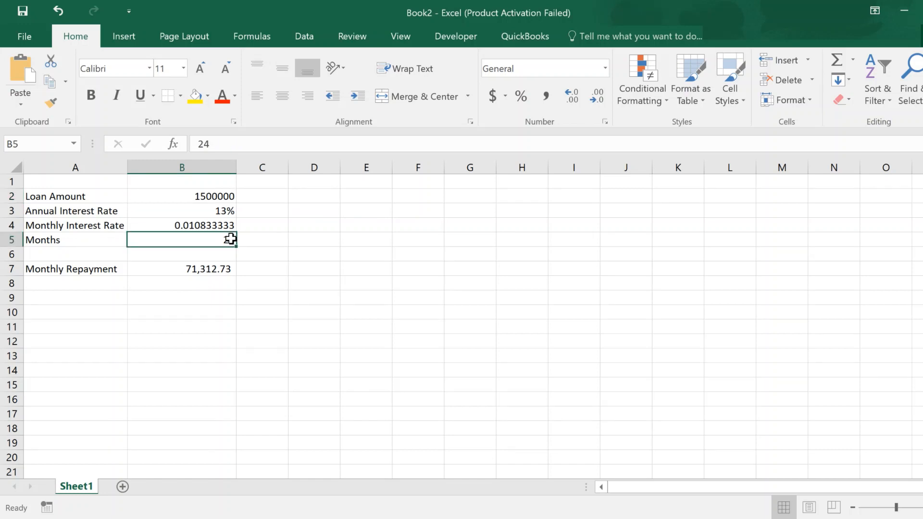
pyautogui.doubleClick(231, 239)
pyautogui.doubleClick(228, 239)
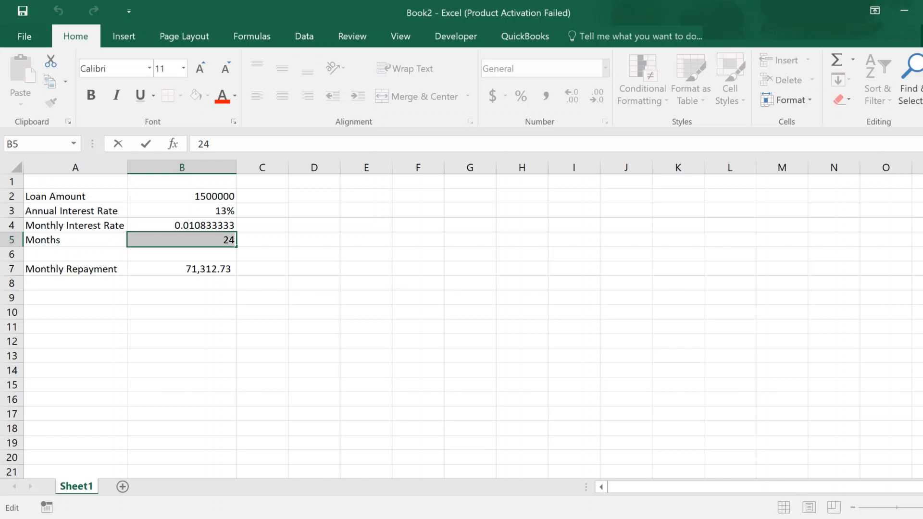
pyautogui.write('36')
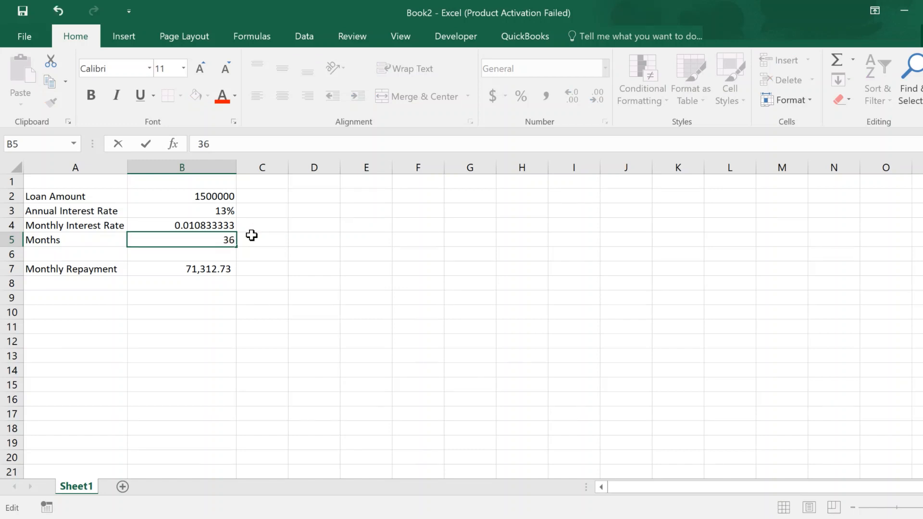
pyautogui.hotkey('ctrl', 'Return')
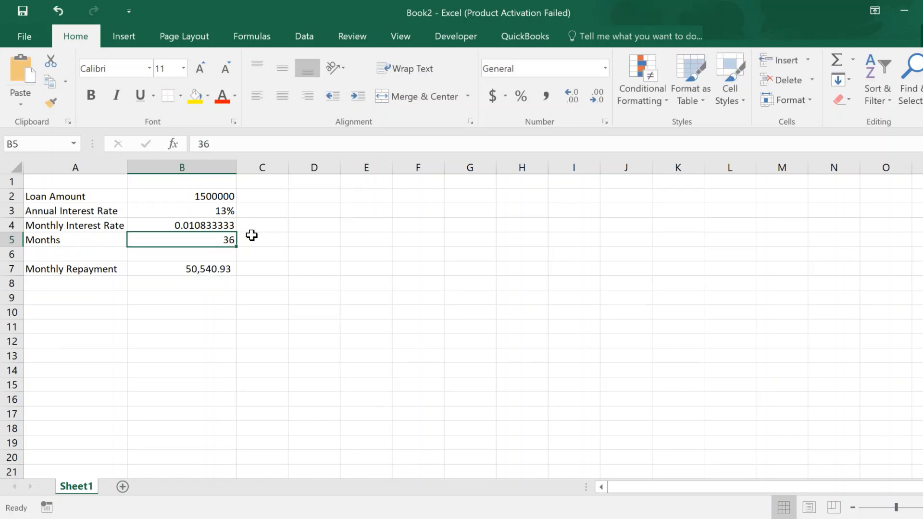
pyautogui.click(205, 270)
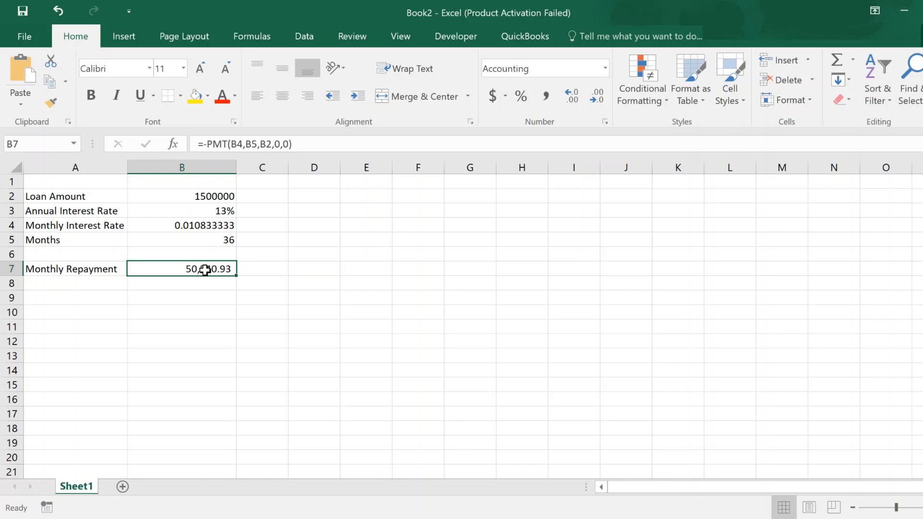
# Step: Enter the label "Months" in cell A9, two rows below the Monthly Repayment label
pyautogui.click(98, 299)
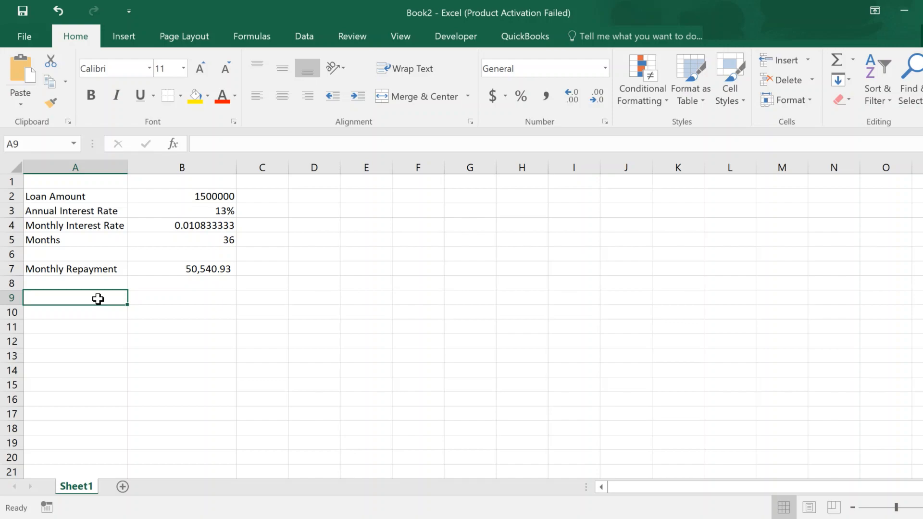
pyautogui.doubleClick(84, 298)
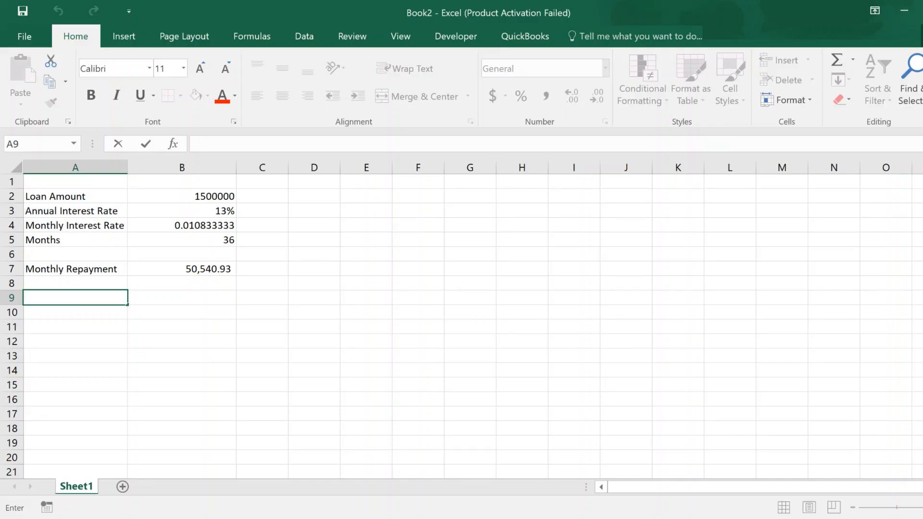
pyautogui.press('F2')
pyautogui.write('Months')
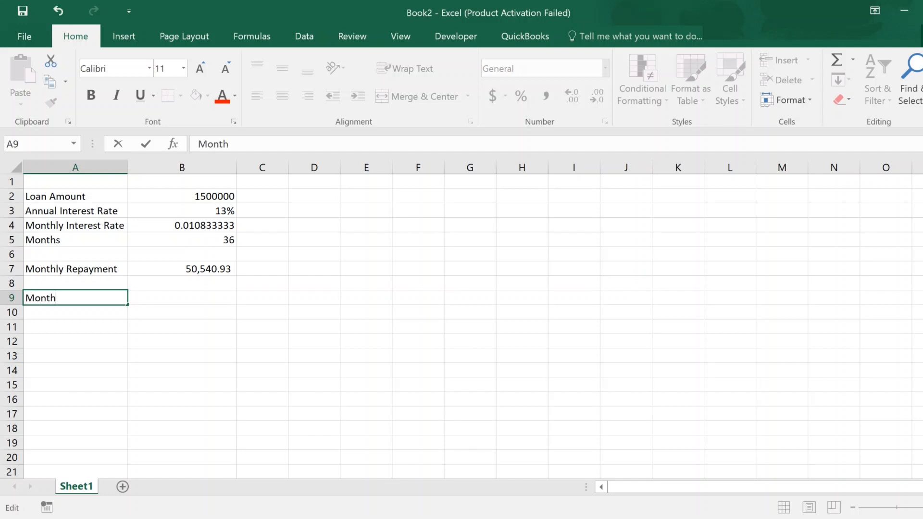
pyautogui.click(173, 298)
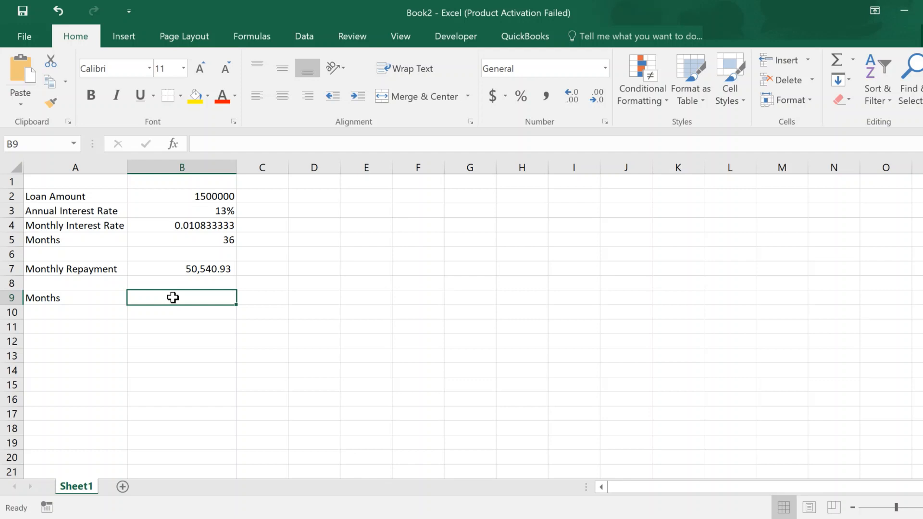
# Step: Enter the column headers "Monthly Repayments" in B9 and "Interest" in C9, beside the Months header
pyautogui.write('Monthl')
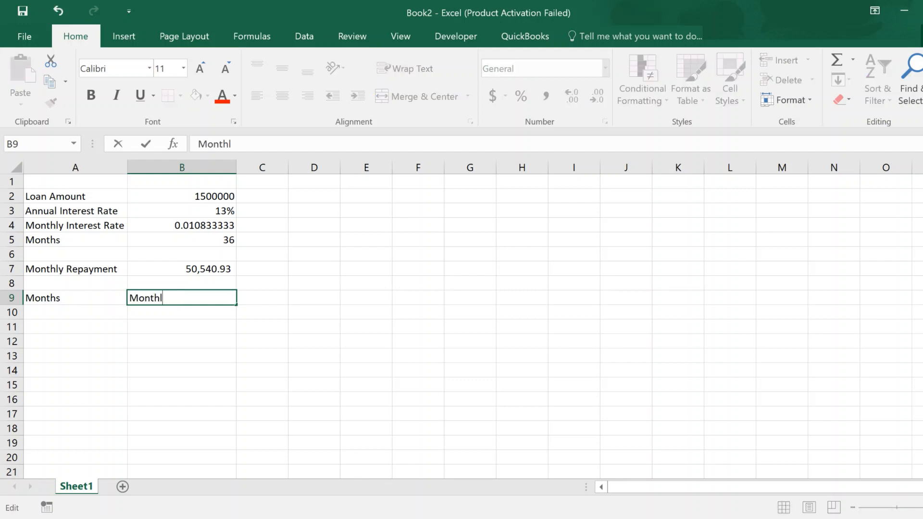
pyautogui.write('y Repayments')
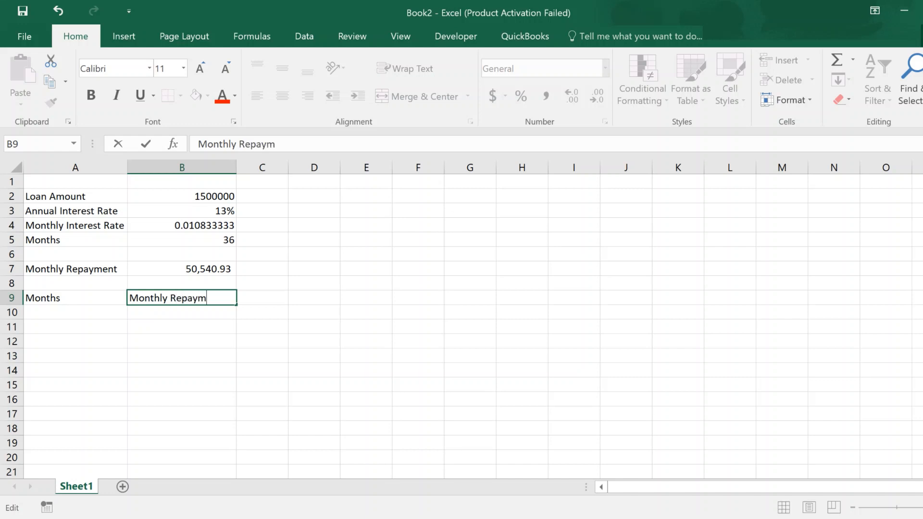
pyautogui.click(264, 303)
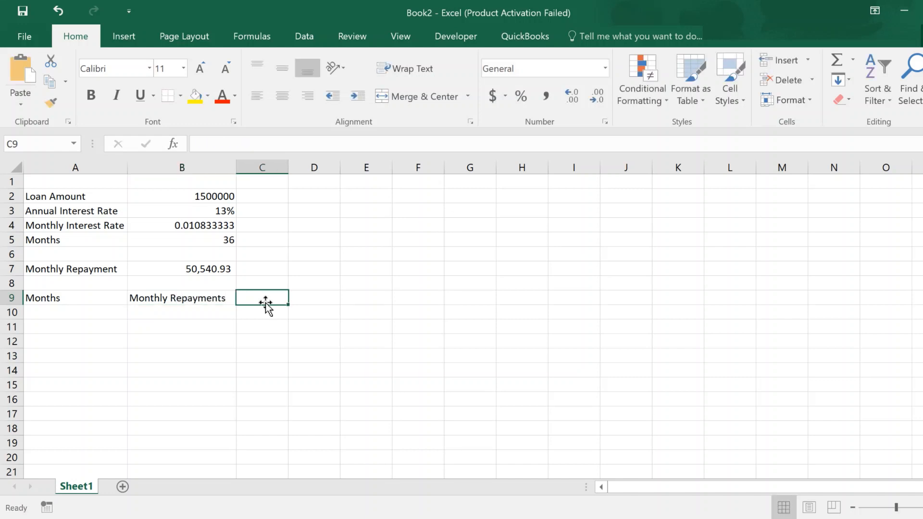
pyautogui.write('I')
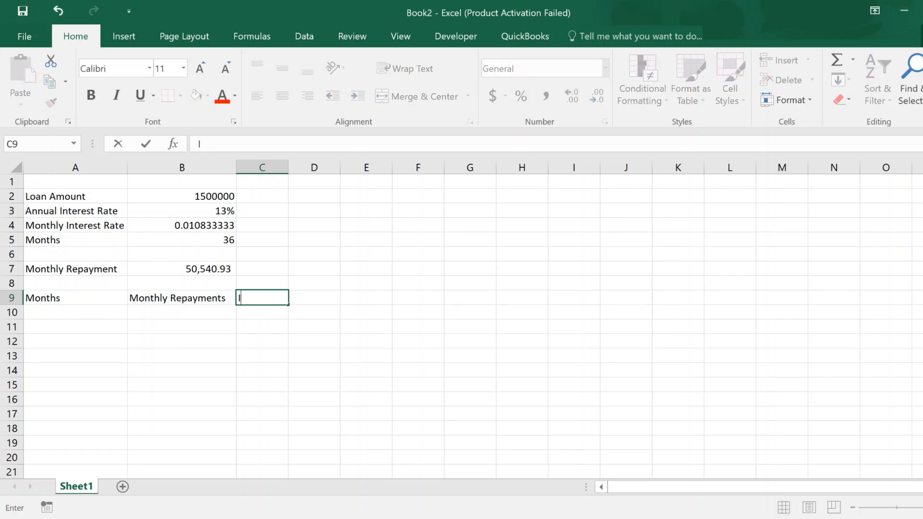
pyautogui.write('nterest')
# Step: Enter the header "Principal" in cell D9 and widen column D slightly
pyautogui.click(330, 304)
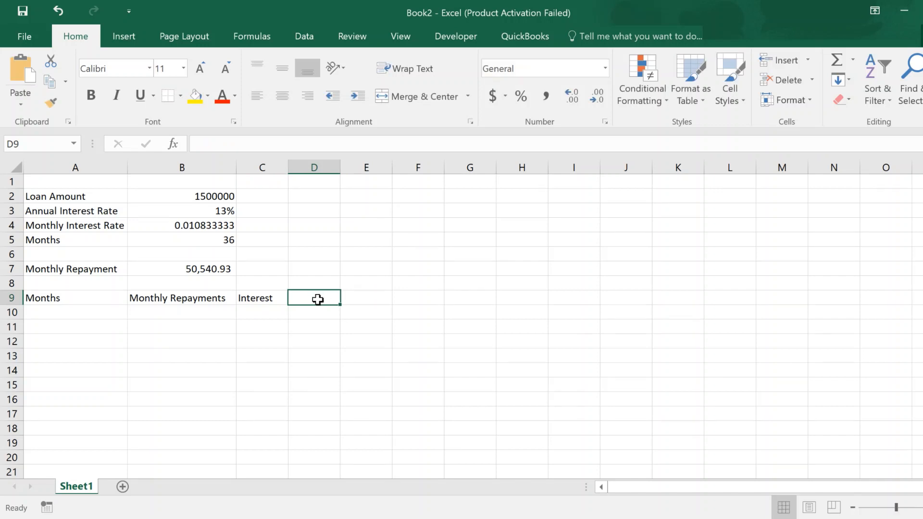
pyautogui.press('BackSpace')
pyautogui.write('Princ')
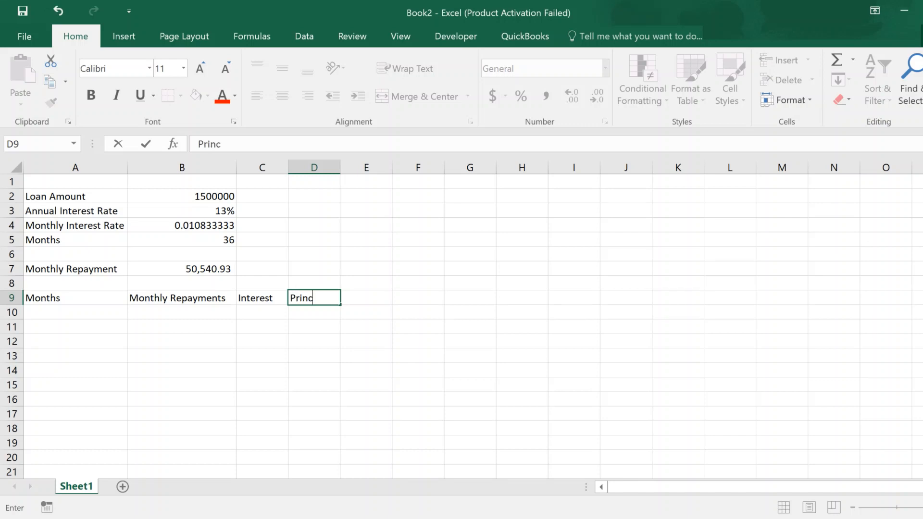
pyautogui.write('ipal')
pyautogui.click(375, 295)
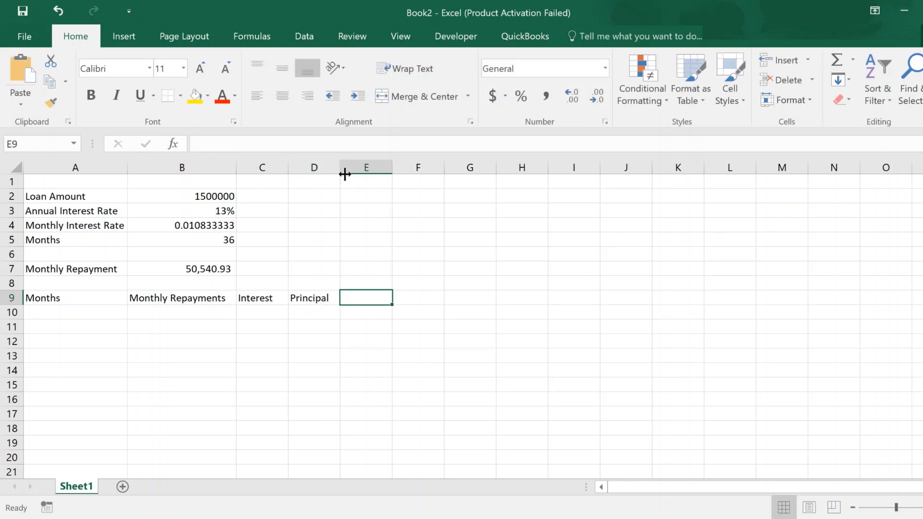
pyautogui.moveTo(342, 173); pyautogui.dragTo(349, 172)
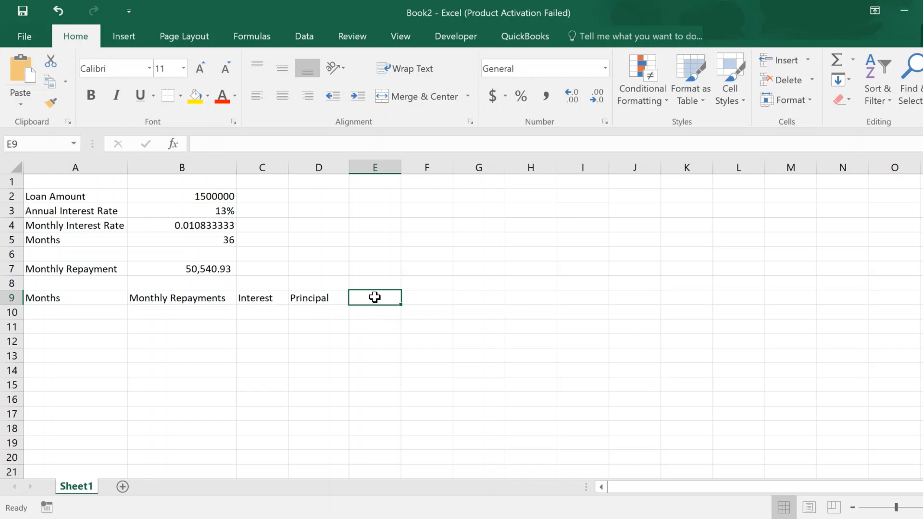
# Step: Enter the header "Loan Balance" in cell E9 and fit column E's width to the text
pyautogui.write('Loan ')
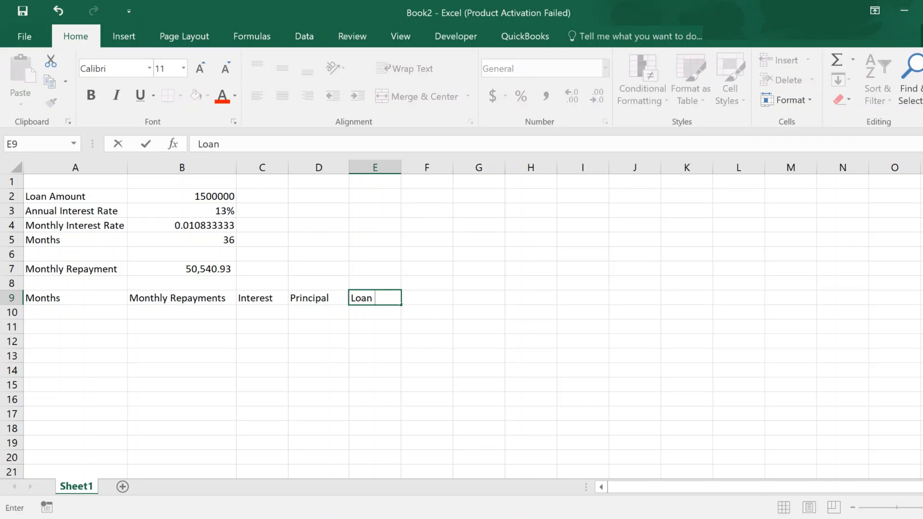
pyautogui.write('Balance')
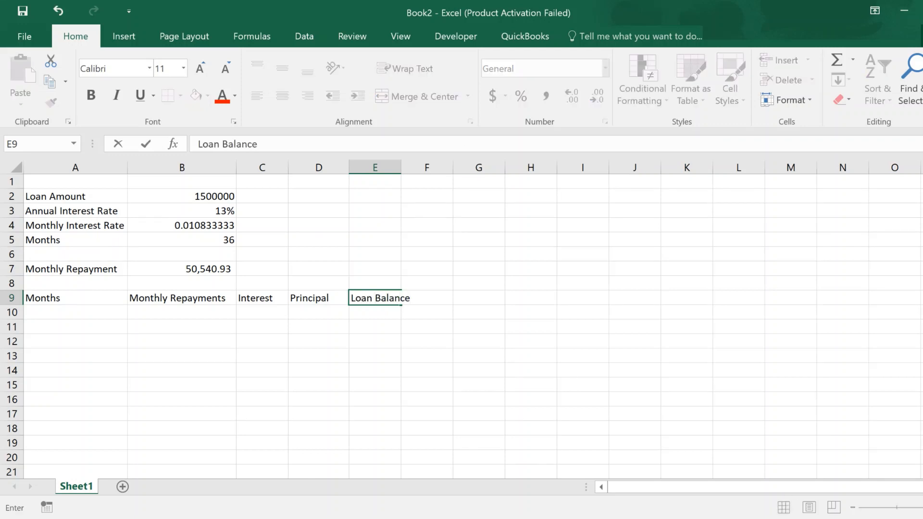
pyautogui.click(399, 163)
pyautogui.doubleClick(401, 163)
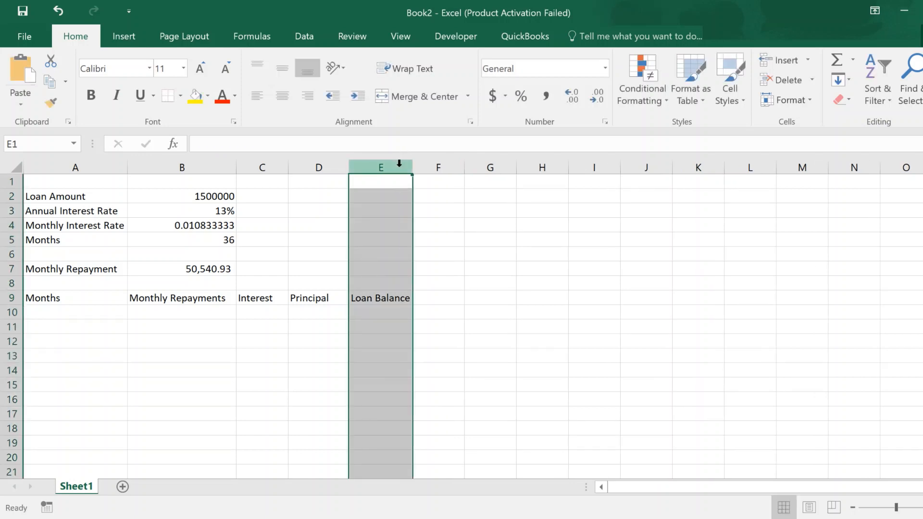
# Step: Enter the starting month numbers 0, 1 and 2 in cells A10 to A12 under the Months header
pyautogui.click(77, 312)
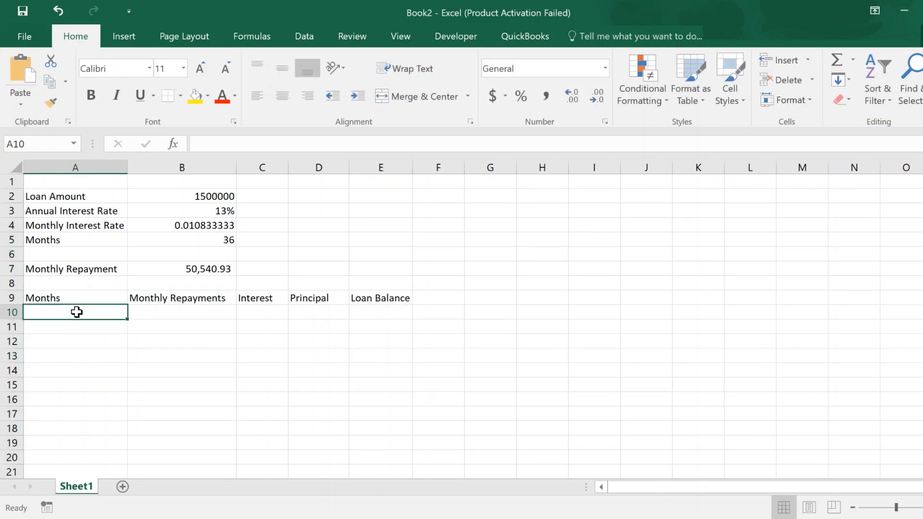
pyautogui.write('0')
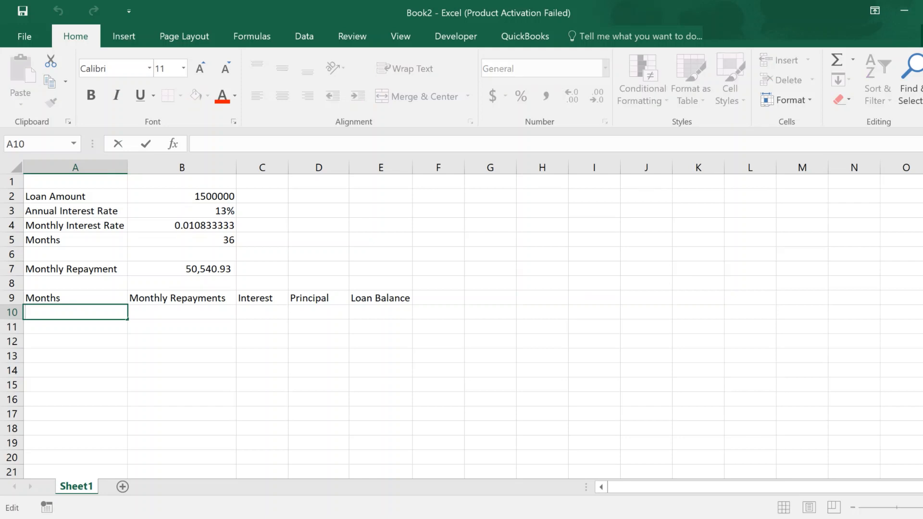
pyautogui.press('Return')
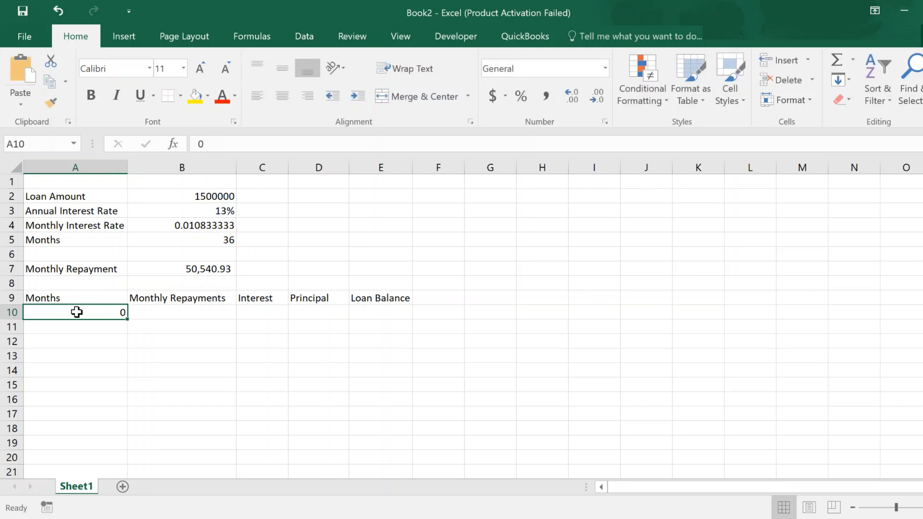
pyautogui.click(102, 329)
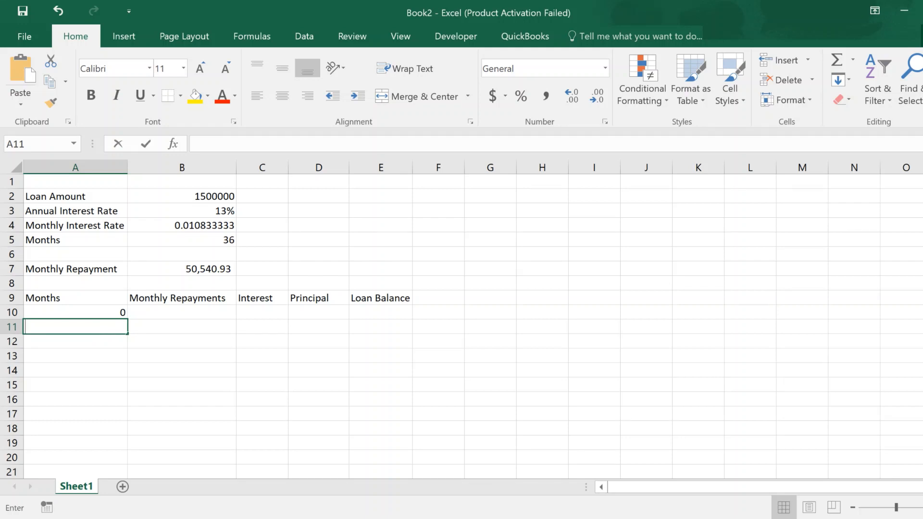
pyautogui.write('1')
pyautogui.hotkey('ctrl', 'Return')
pyautogui.click(114, 343)
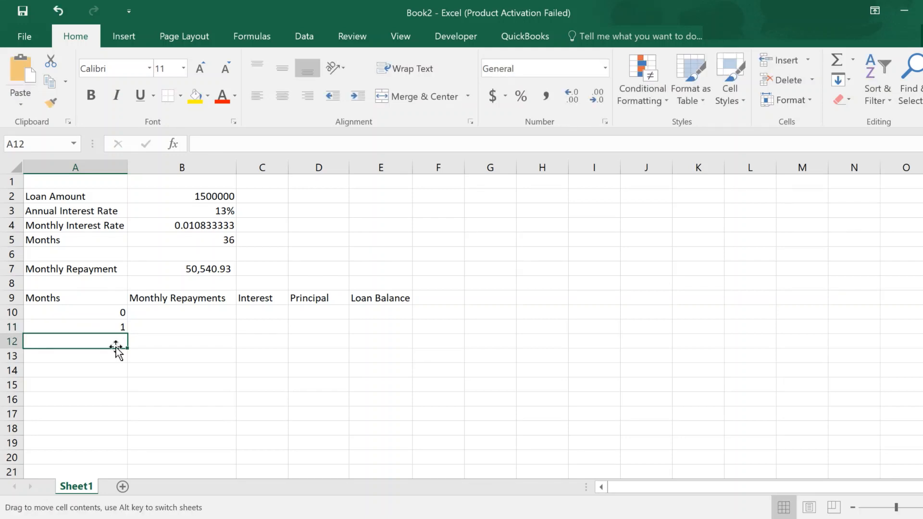
pyautogui.write('2')
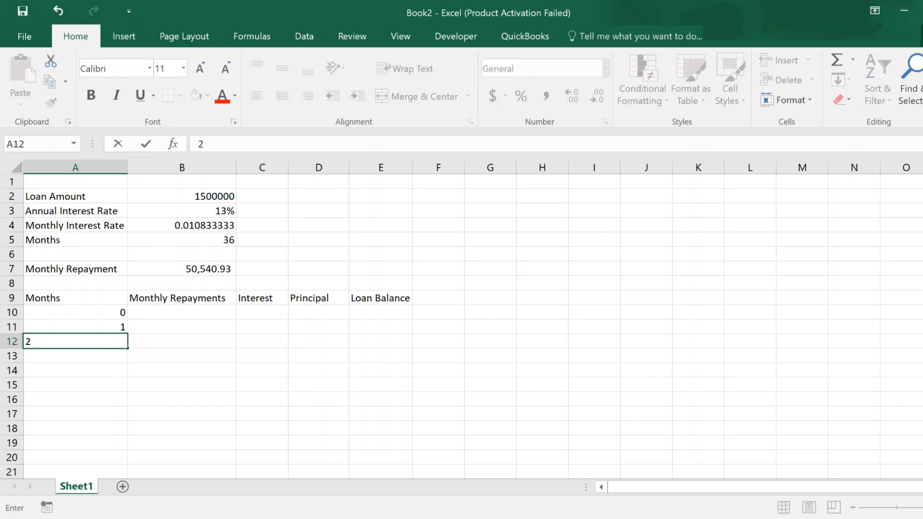
pyautogui.hotkey('ctrl', 'Return')
# Step: Extend the month number series from A10:A12 down column A to month 36 in cell A46
pyautogui.moveTo(120, 310); pyautogui.dragTo(84, 472)
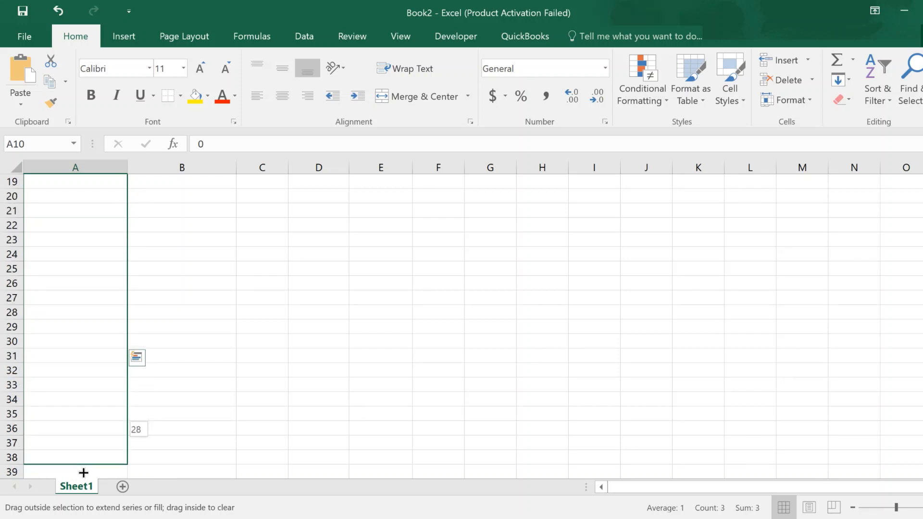
pyautogui.moveTo(84, 472); pyautogui.dragTo(91, 442)
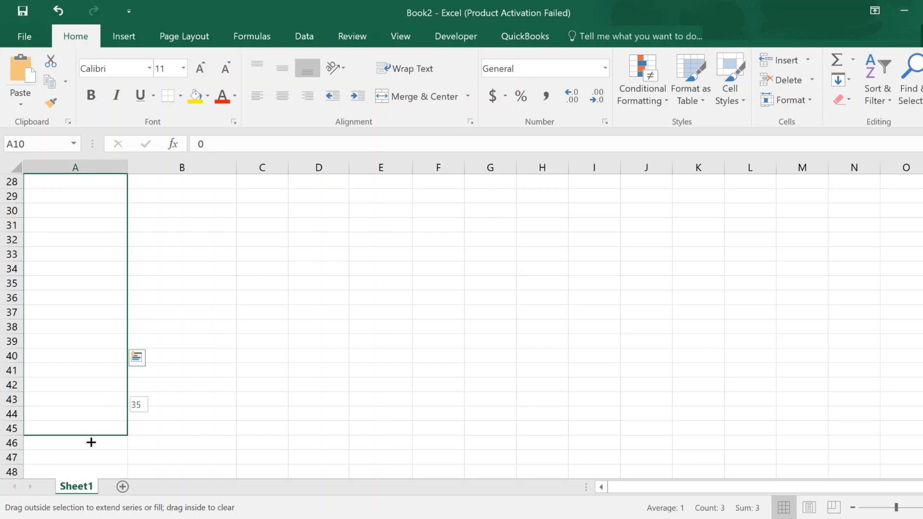
pyautogui.moveTo(91, 442); pyautogui.dragTo(91, 443)
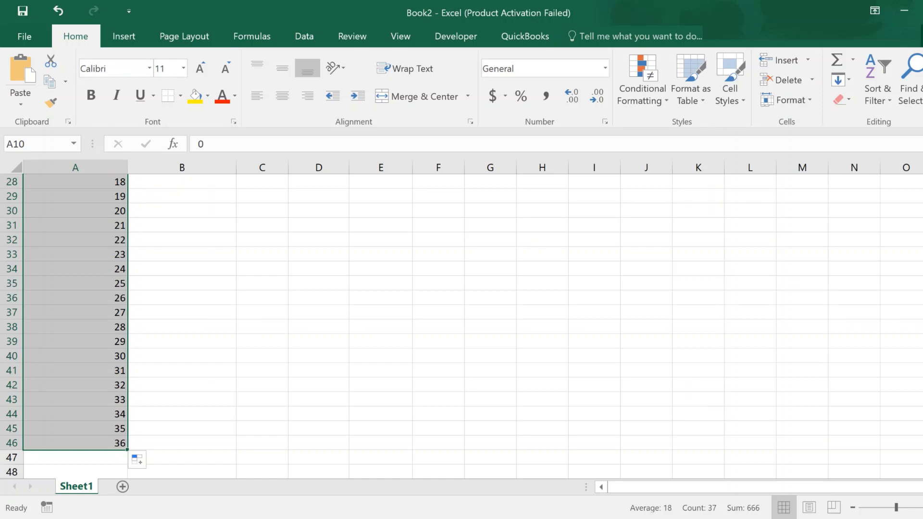
# Step: Link the month 0 loan balance in E10 to the loan amount with the formula =B2
pyautogui.scroll(9, 738, 274)
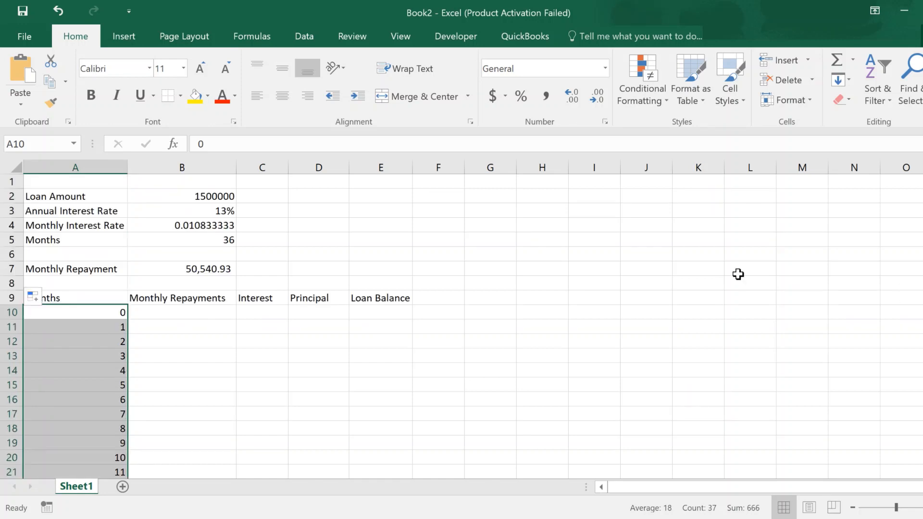
pyautogui.press('Right')
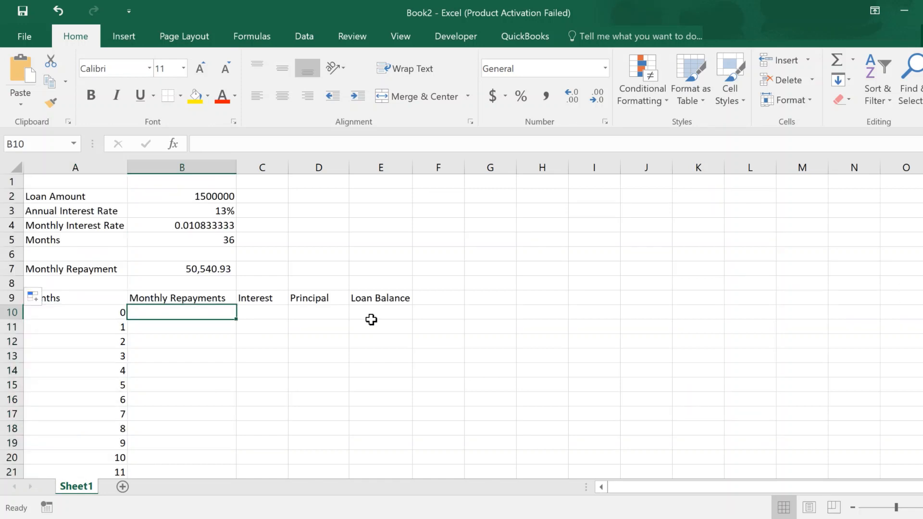
pyautogui.click(381, 315)
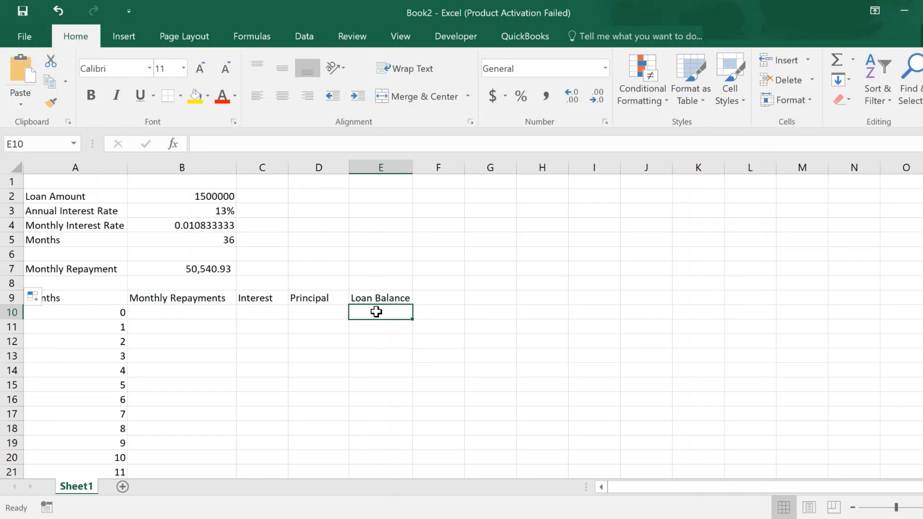
pyautogui.write('=')
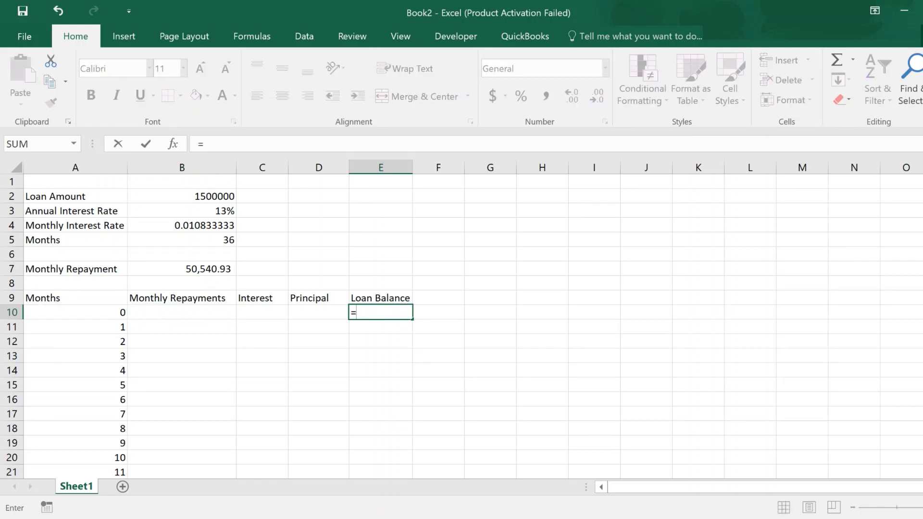
pyautogui.click(208, 197)
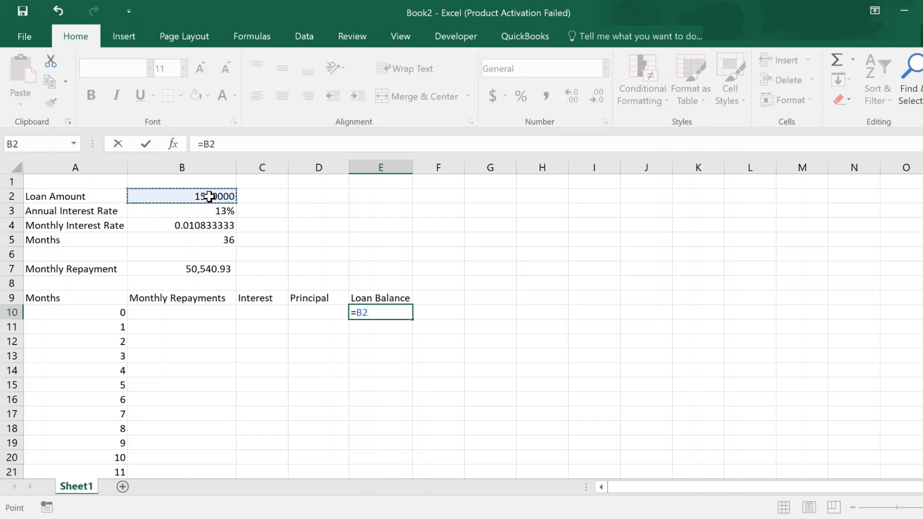
pyautogui.hotkey('ctrl', 'Return')
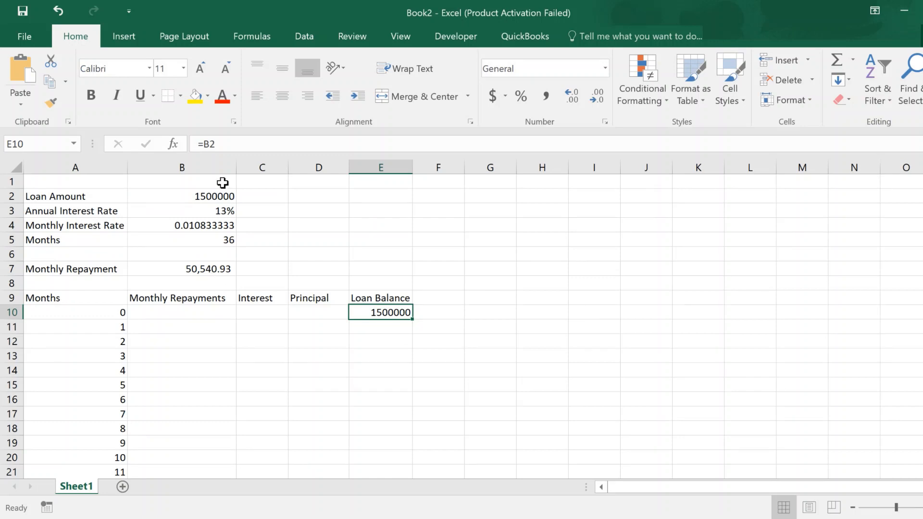
# Step: Apply comma style to the loan amount in B2 and the opening loan balance in E10
pyautogui.click(222, 197)
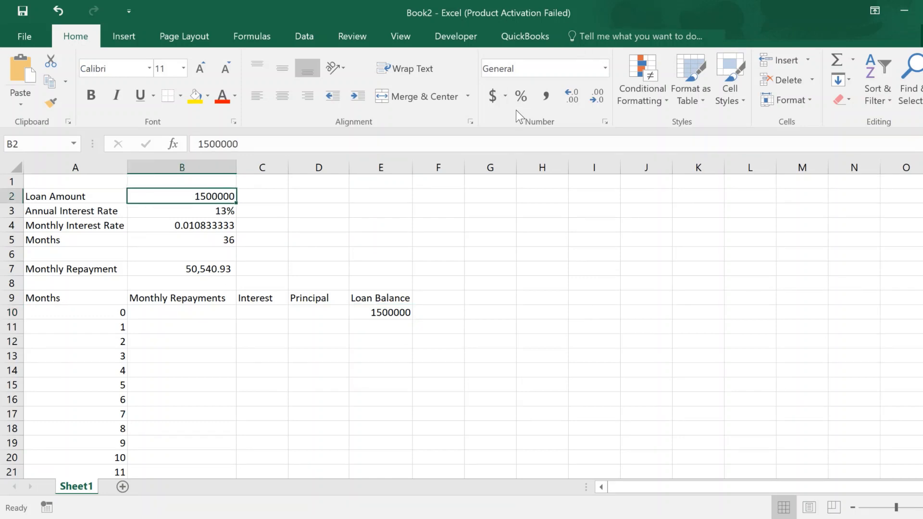
pyautogui.click(543, 95)
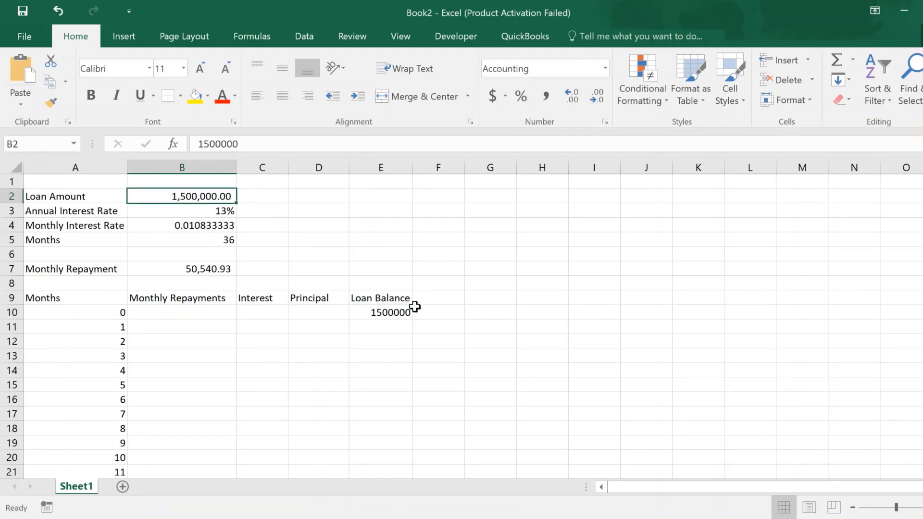
pyautogui.click(400, 310)
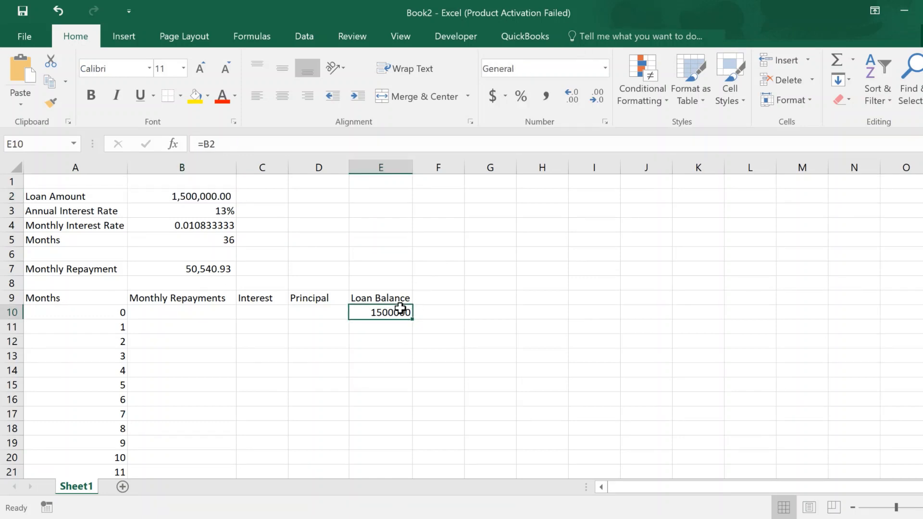
pyautogui.click(545, 99)
# Step: Enter the month 1 repayment in B11 as an absolute reference to the calculated repayment, =$B$7
pyautogui.click(190, 328)
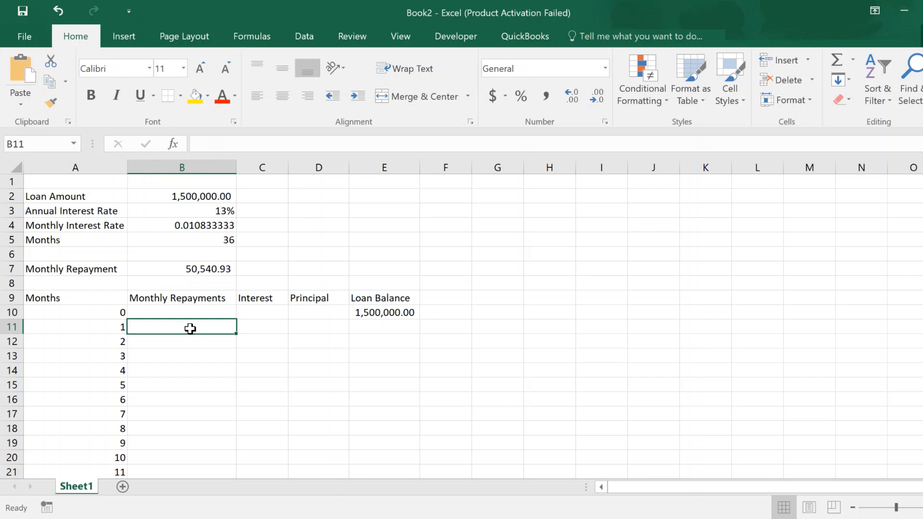
pyautogui.doubleClick(190, 328)
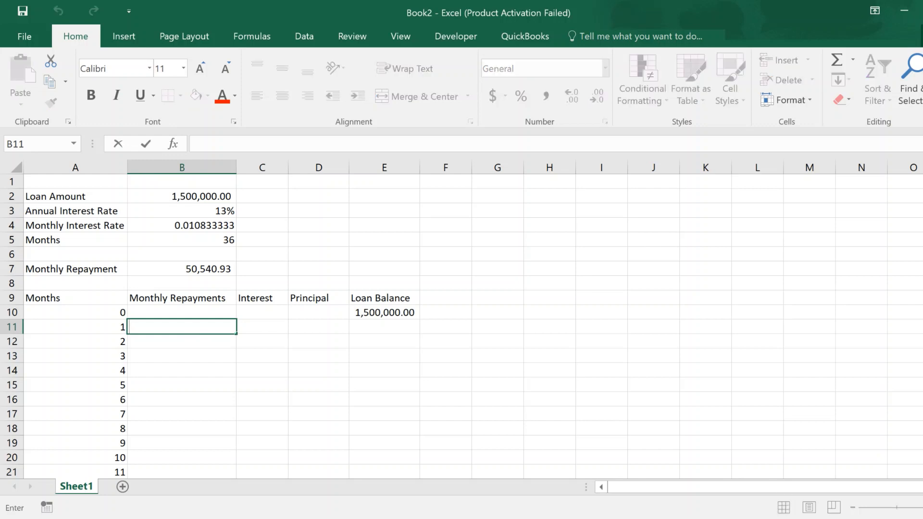
pyautogui.write('=')
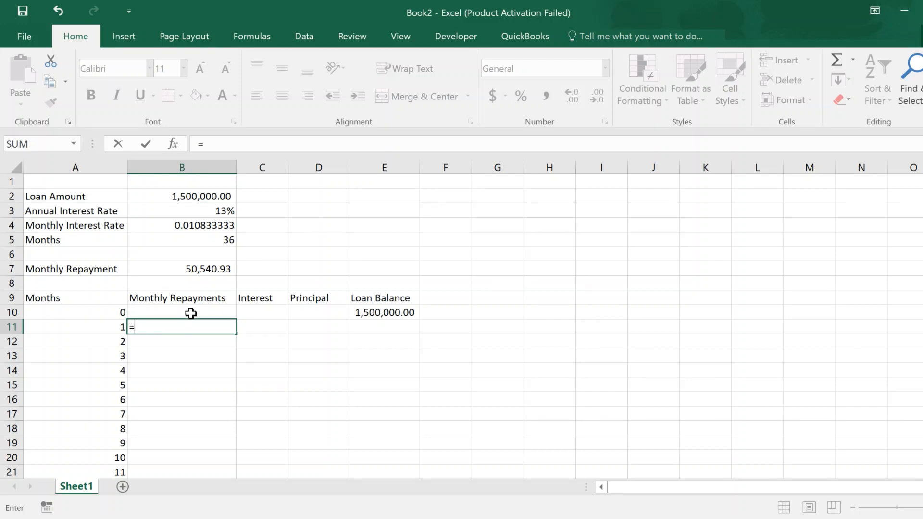
pyautogui.click(205, 267)
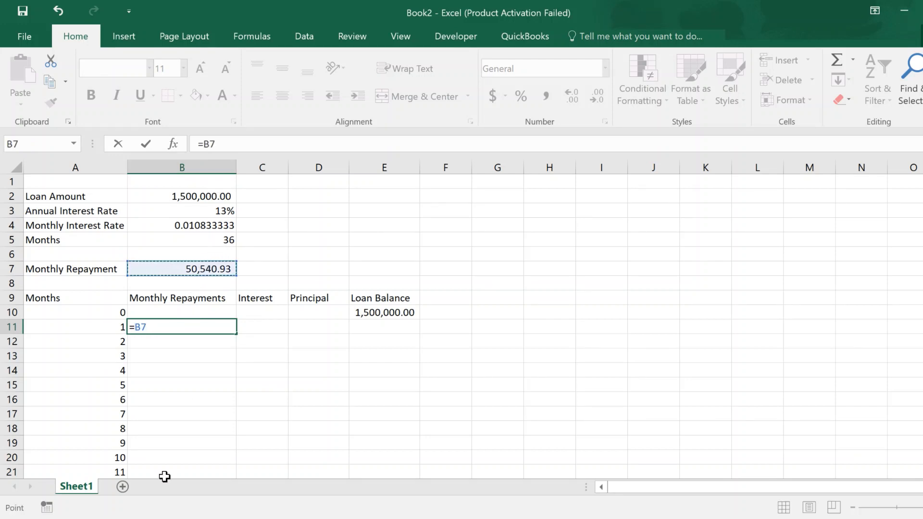
pyautogui.press('F2')
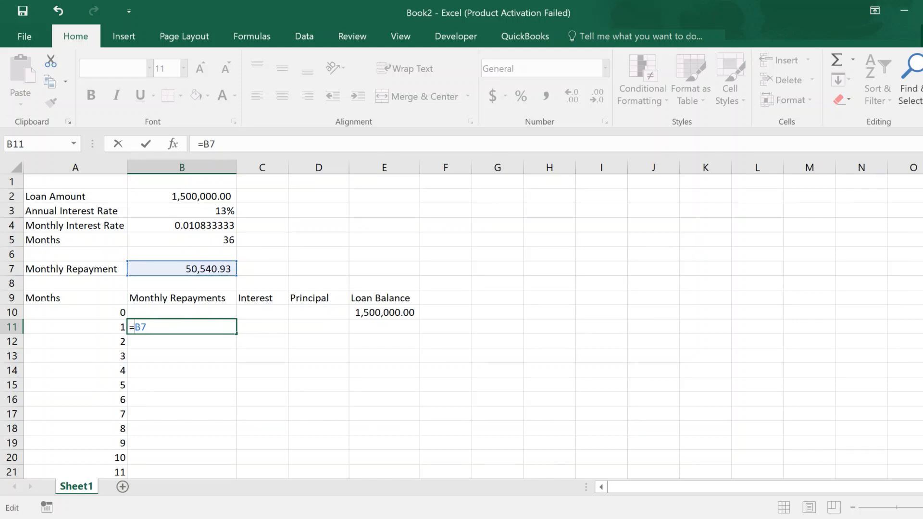
pyautogui.write('$B$')
pyautogui.hotkey('ctrl', 'Return')
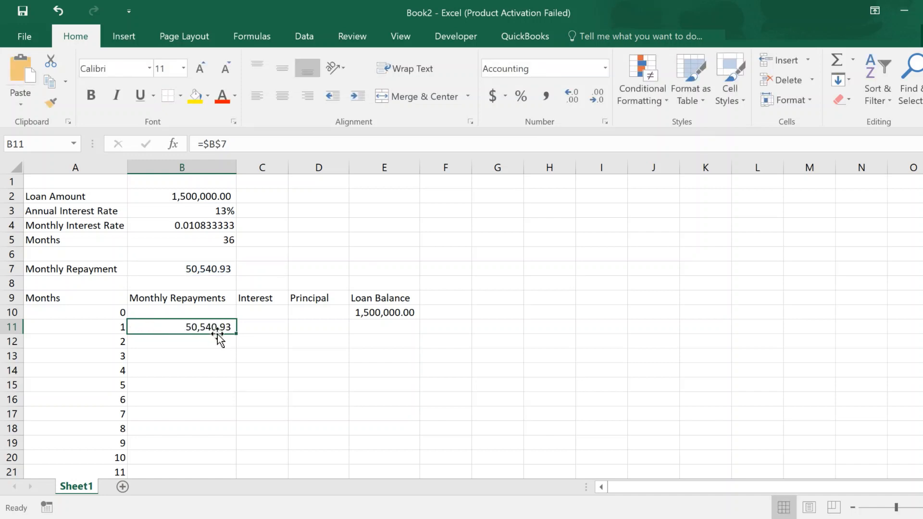
# Step: Enter the month 1 interest in C11 as the fixed monthly interest rate times the opening loan balance, =$B$4*E10
pyautogui.moveTo(235, 331)
pyautogui.mouseDown()
pyautogui.moveTo(229, 455)
pyautogui.moveTo(233, 336)
pyautogui.mouseUp()
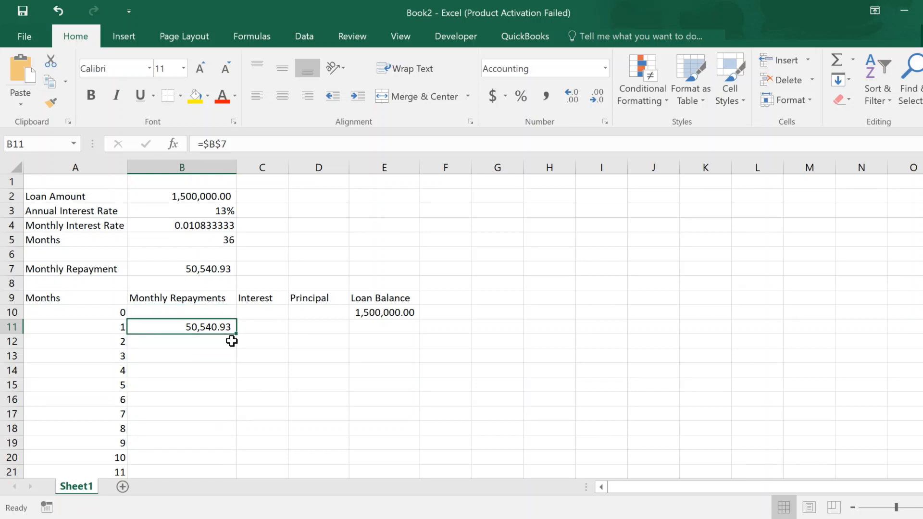
pyautogui.click(273, 329)
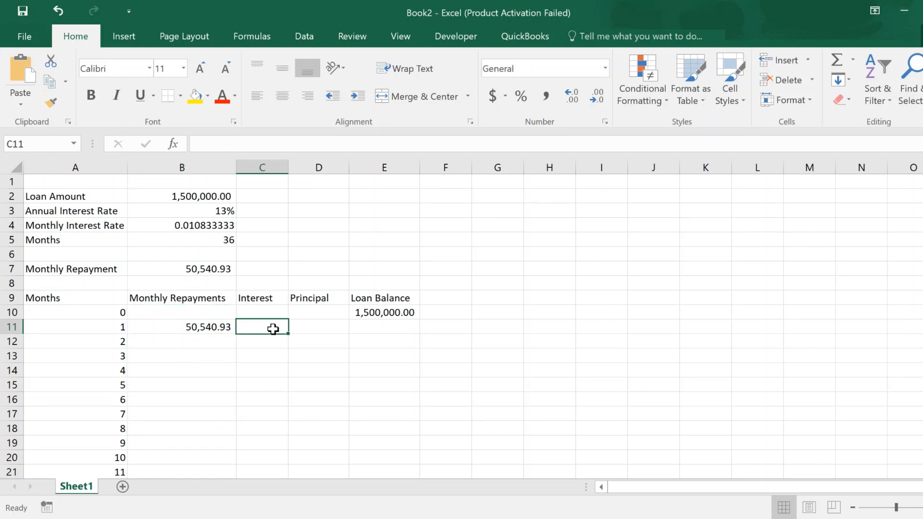
pyautogui.write('=')
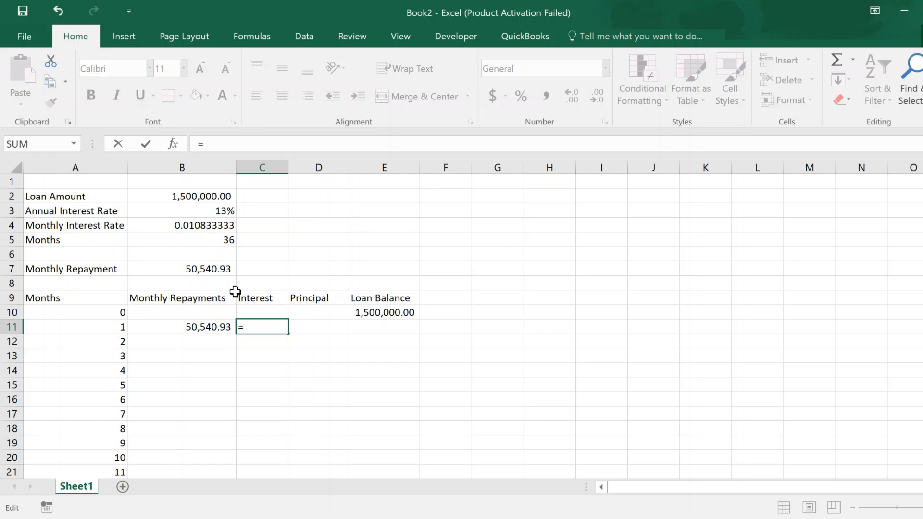
pyautogui.click(198, 222)
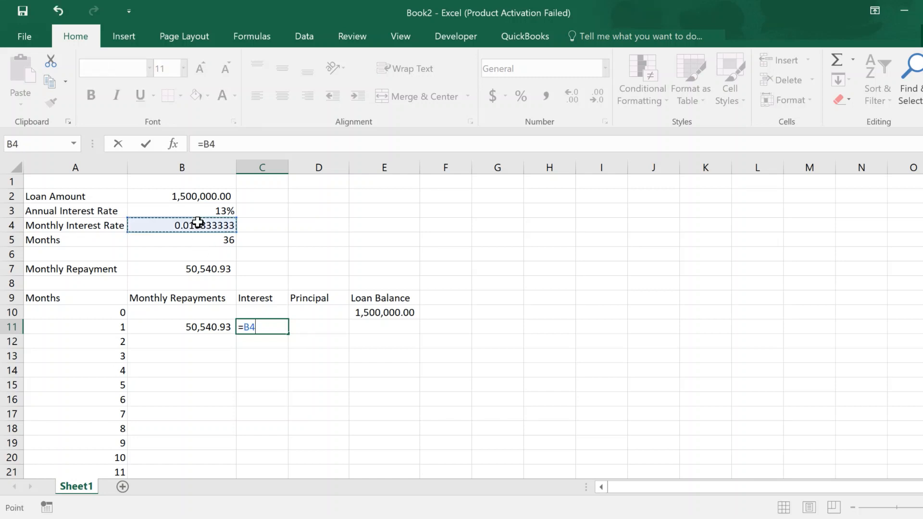
pyautogui.click(242, 326)
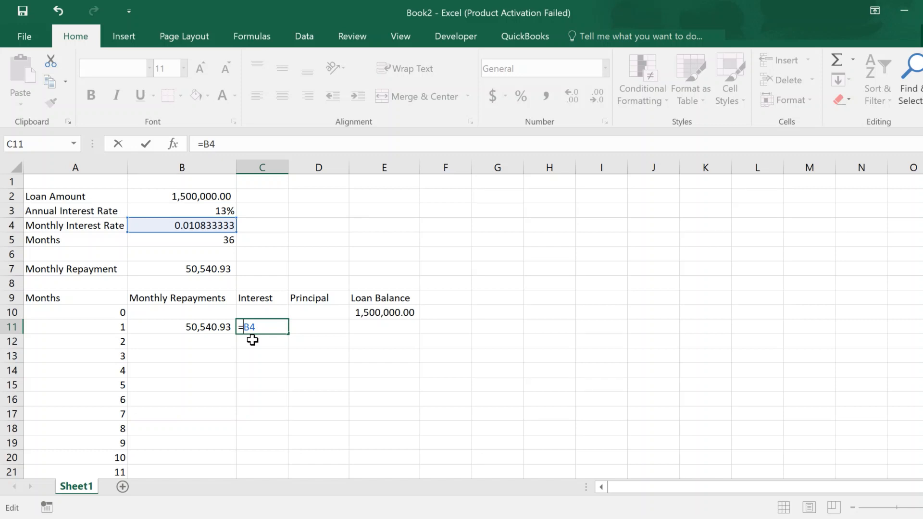
pyautogui.write('$')
pyautogui.press('Right')
pyautogui.write('$4*')
pyautogui.click(386, 314)
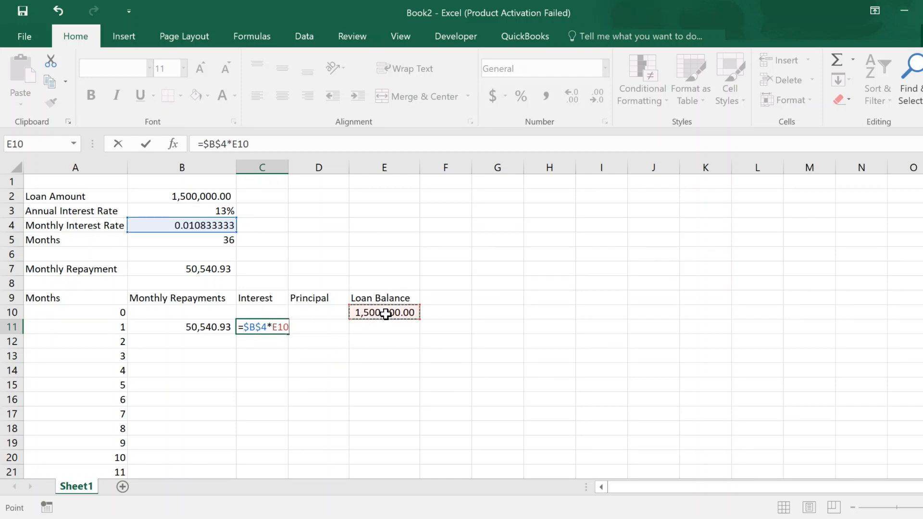
pyautogui.hotkey('ctrl', 'Return')
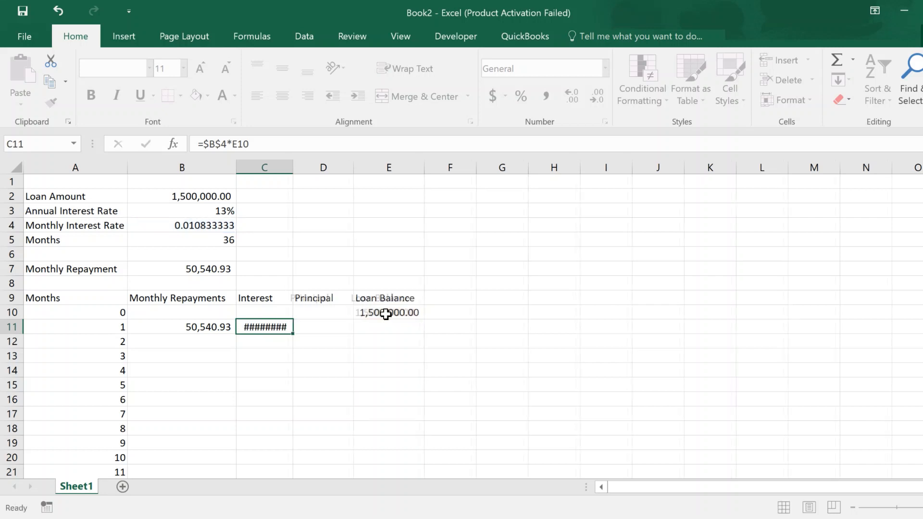
# Step: Calculate the month 1 principal in D11 as the repayment minus the interest, =B11-C11
pyautogui.click(340, 328)
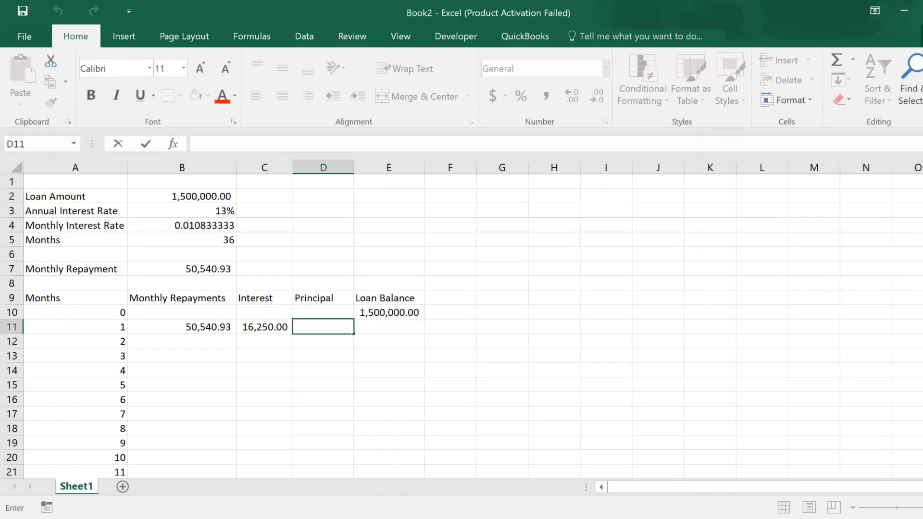
pyautogui.write('=')
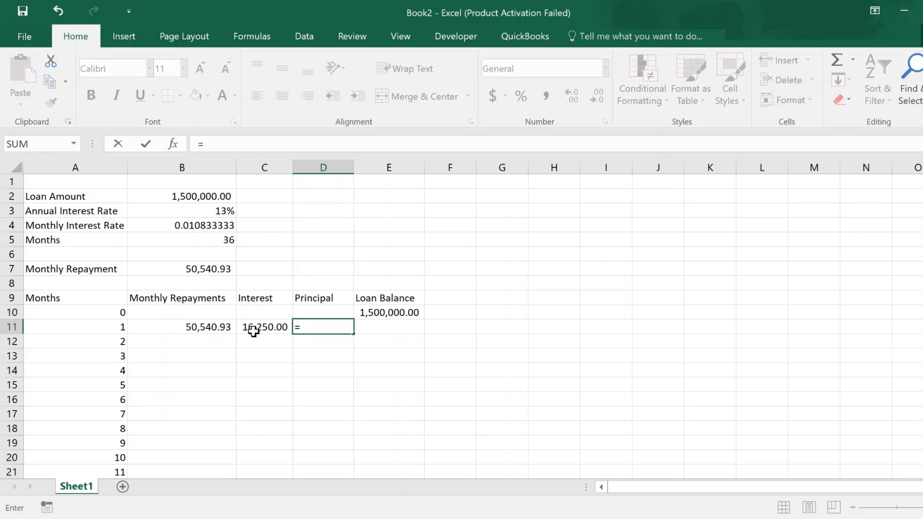
pyautogui.click(198, 327)
pyautogui.write('-')
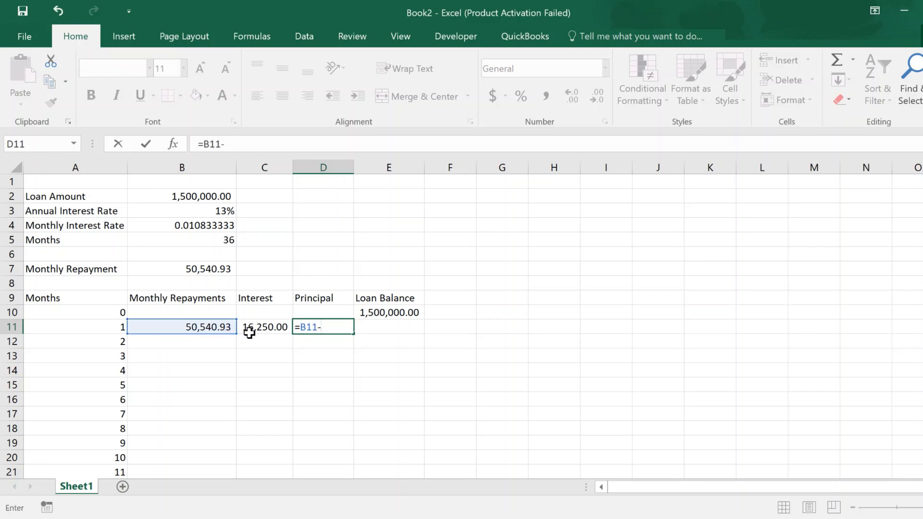
pyautogui.click(267, 328)
pyautogui.hotkey('ctrl', 'Return')
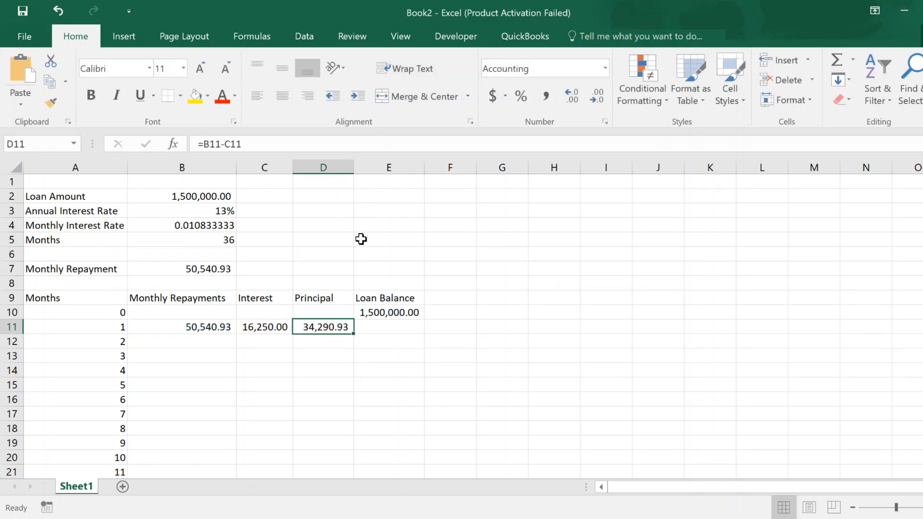
# Step: Calculate the month 1 loan balance in E11 as the previous balance minus the principal, =E10-D11
pyautogui.click(387, 326)
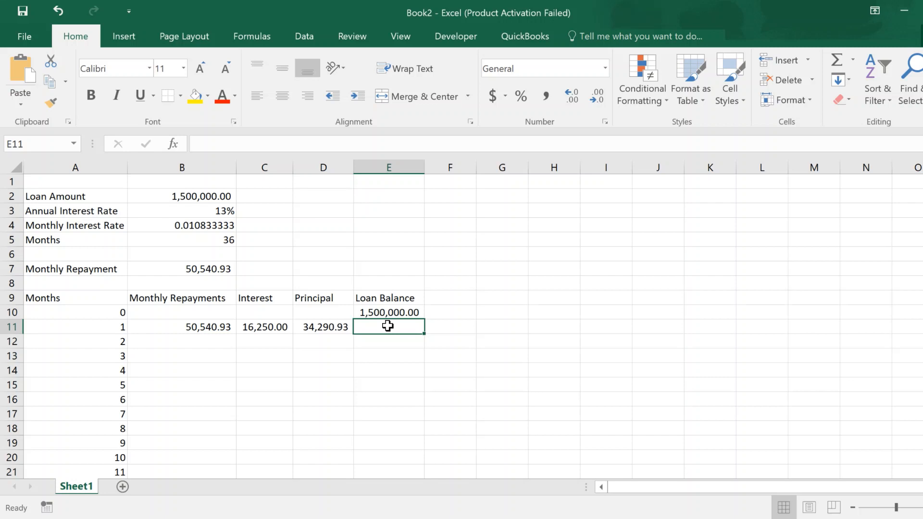
pyautogui.write('=')
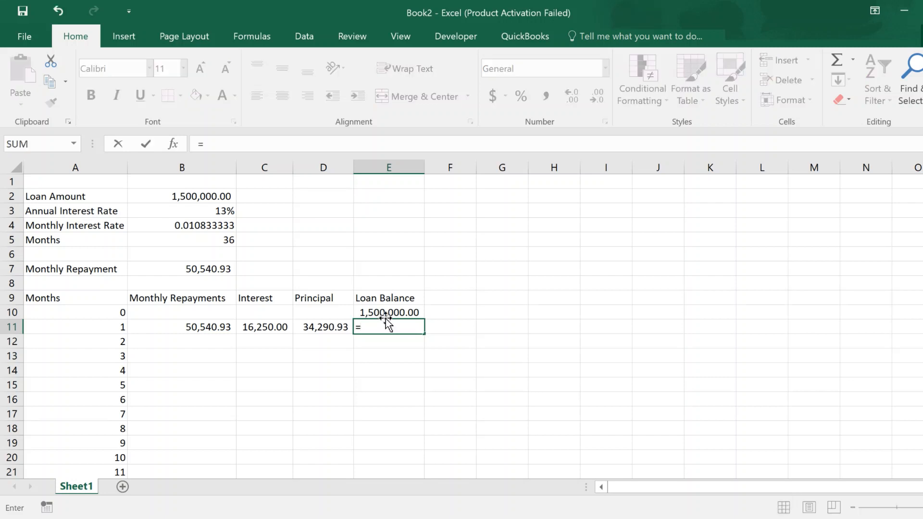
pyautogui.click(385, 312)
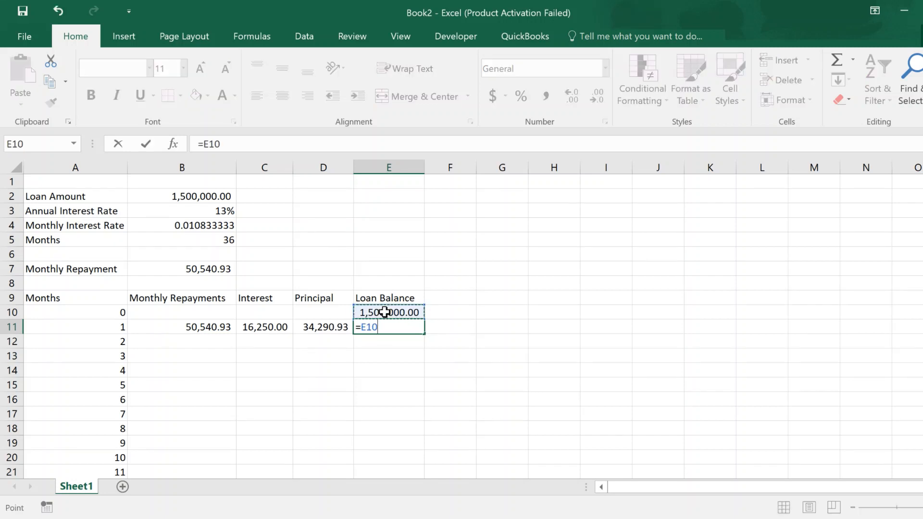
pyautogui.write('-')
pyautogui.click(340, 327)
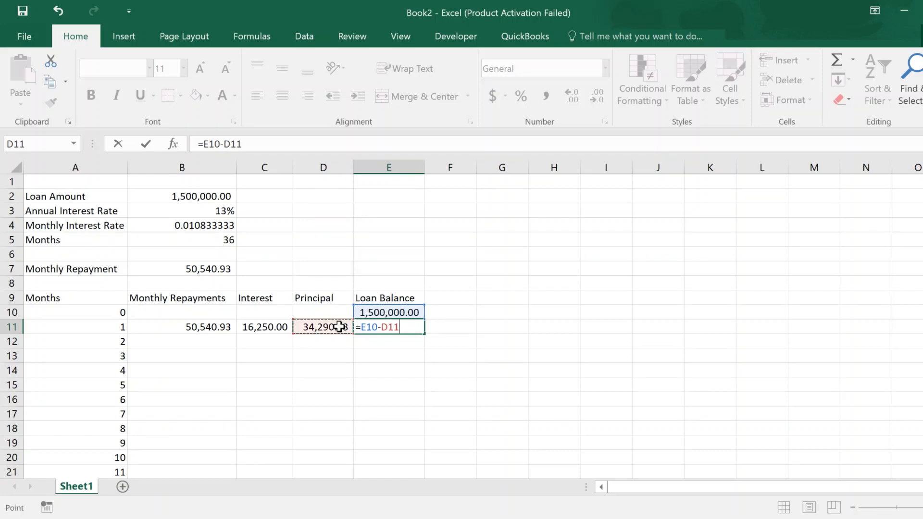
pyautogui.press('Return')
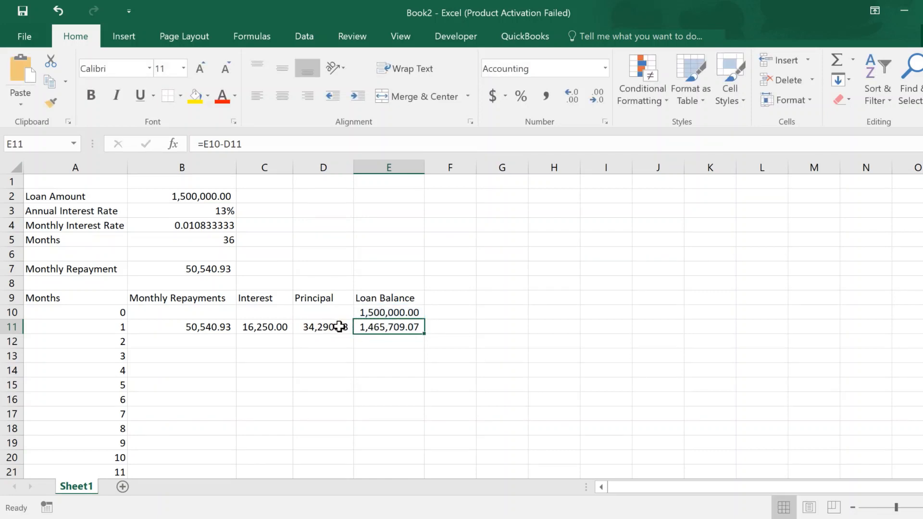
# Step: Fill the month 1 formulas in B11:E11 down to month 36 in row 46
pyautogui.click(196, 327)
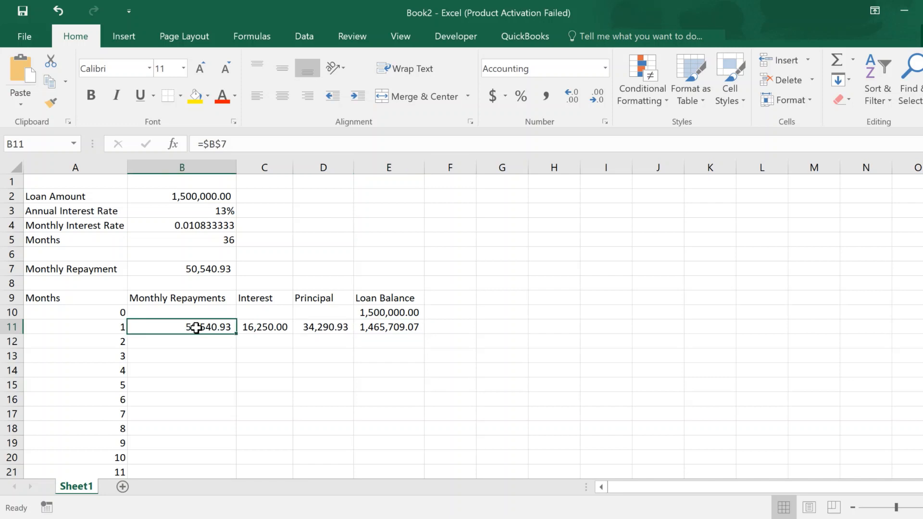
pyautogui.moveTo(222, 328); pyautogui.dragTo(379, 327)
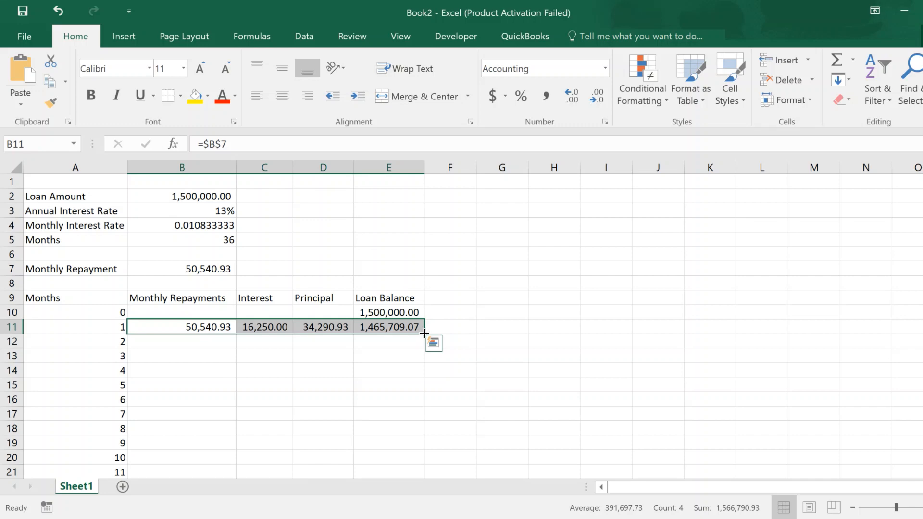
pyautogui.moveTo(424, 333); pyautogui.dragTo(414, 476)
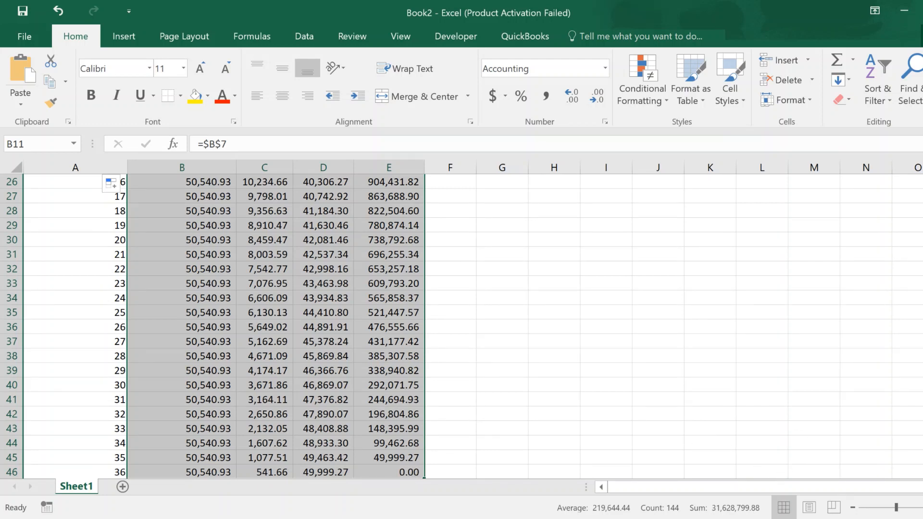
pyautogui.scroll(8, 274, 326)
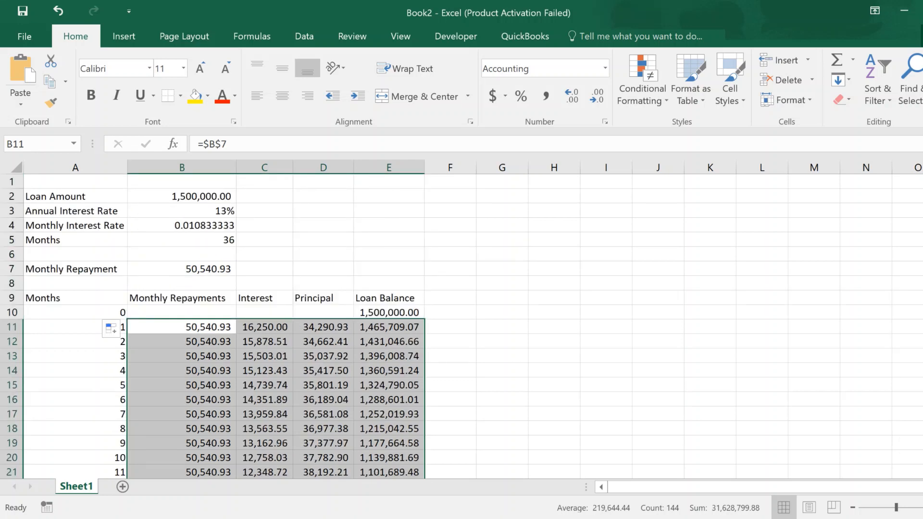
pyautogui.click(307, 332)
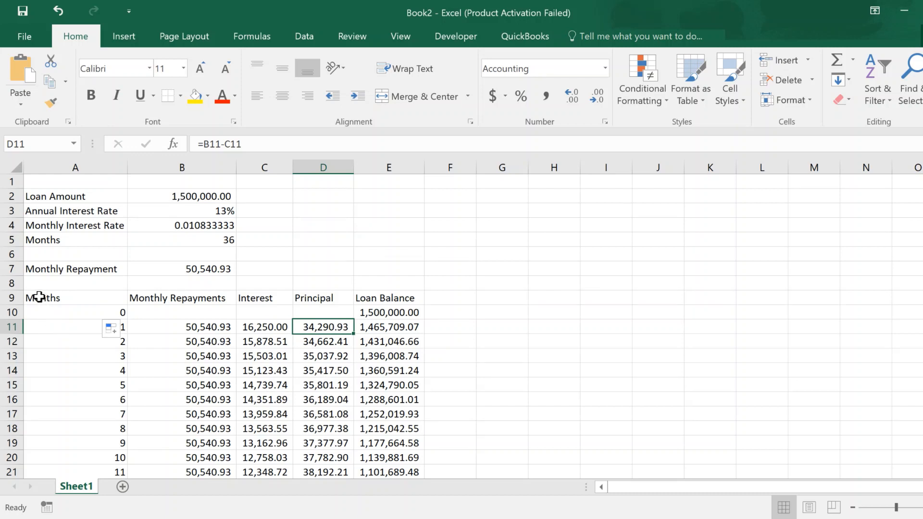
# Step: Shade the schedule's header row A9:E9 with a light gray fill
pyautogui.moveTo(39, 297); pyautogui.dragTo(367, 300)
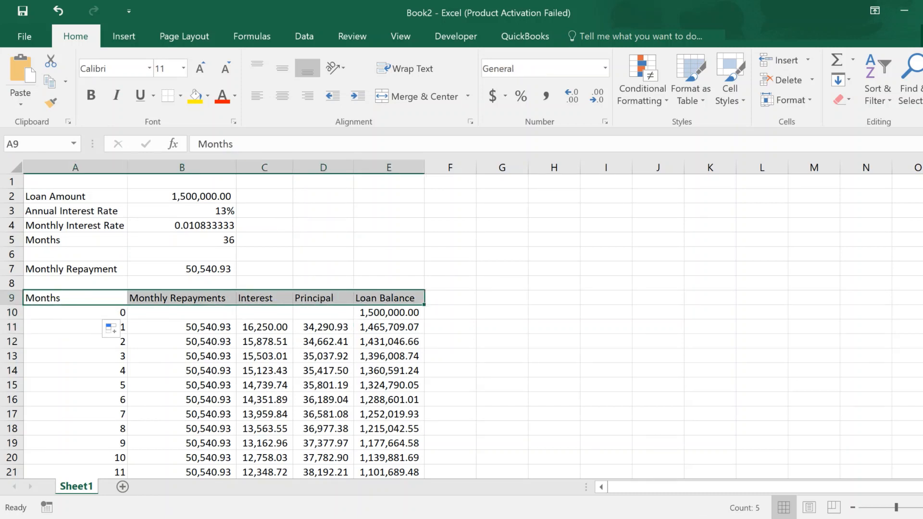
pyautogui.click(205, 100)
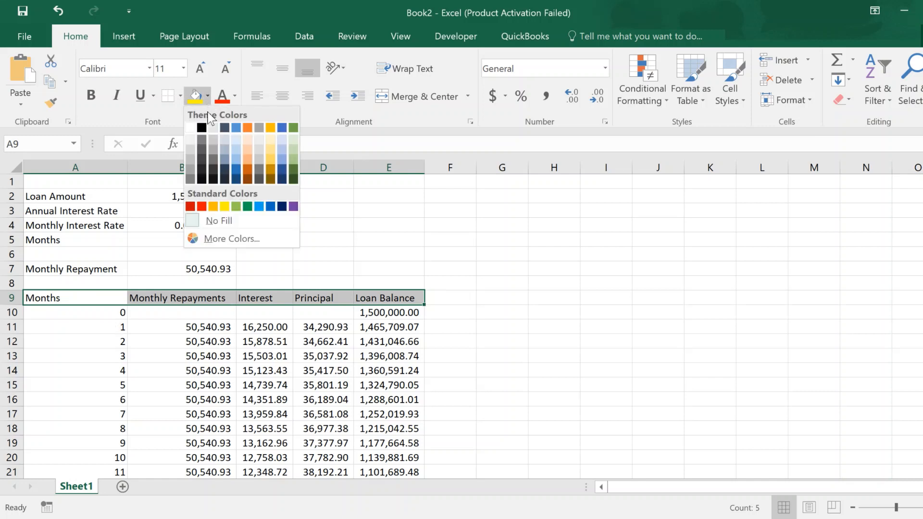
pyautogui.click(189, 147)
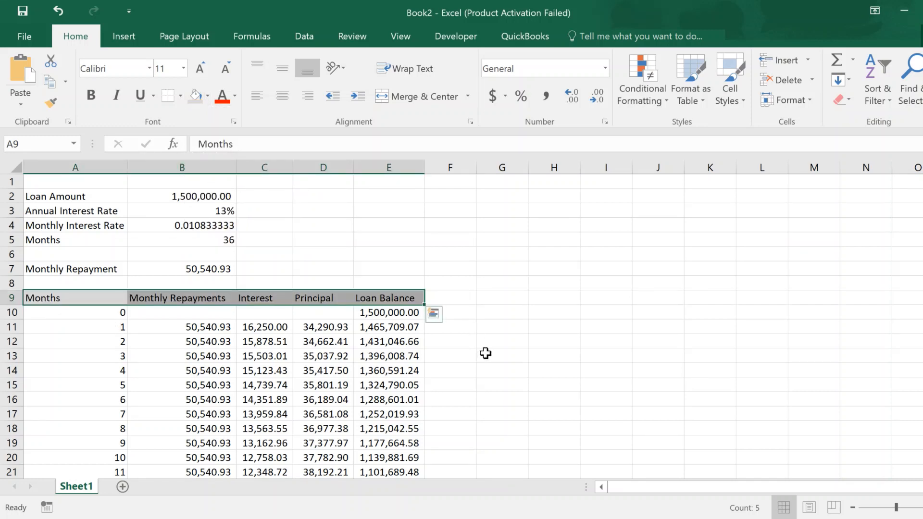
pyautogui.click(414, 423)
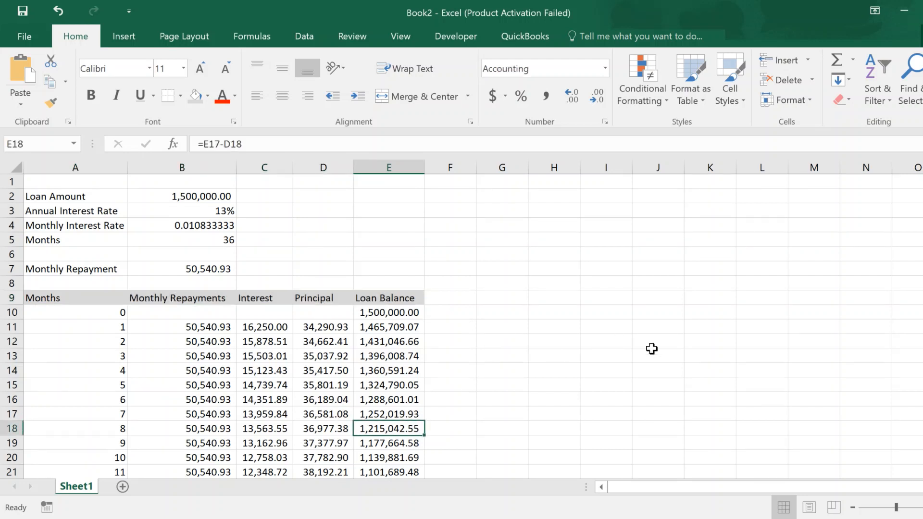
# Step: Change the loan amount in B2 to 5000000
pyautogui.click(226, 267)
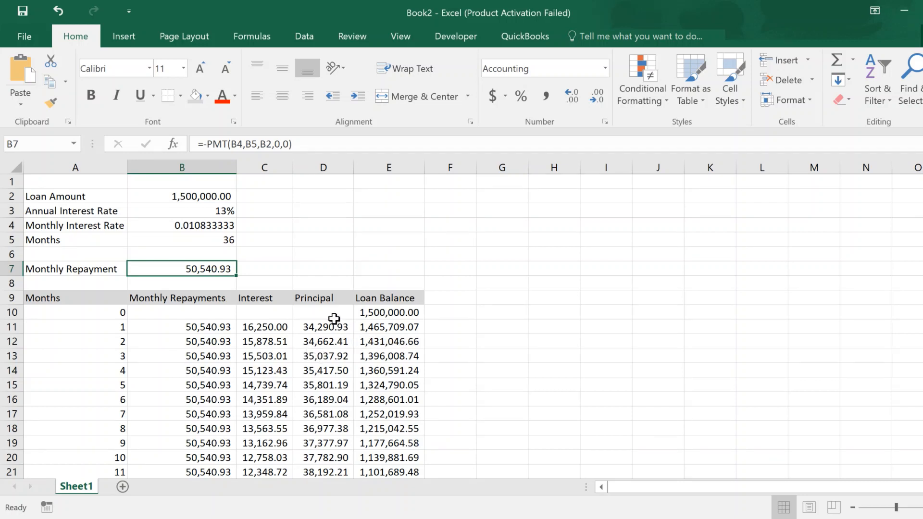
pyautogui.click(196, 196)
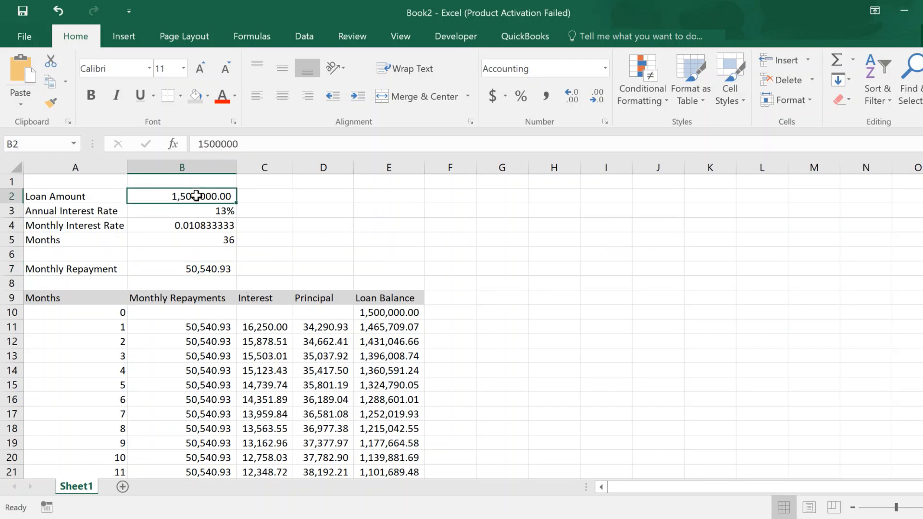
pyautogui.doubleClick(196, 196)
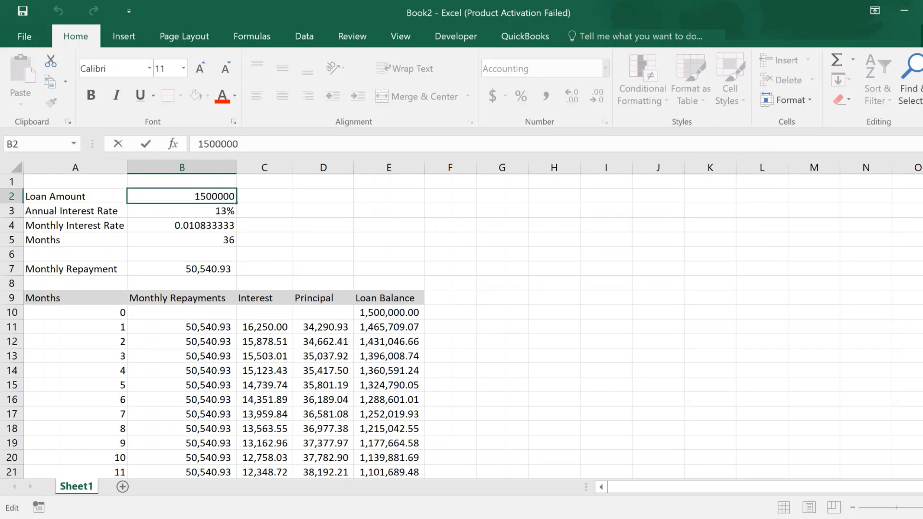
pyautogui.moveTo(197, 195); pyautogui.dragTo(130, 195)
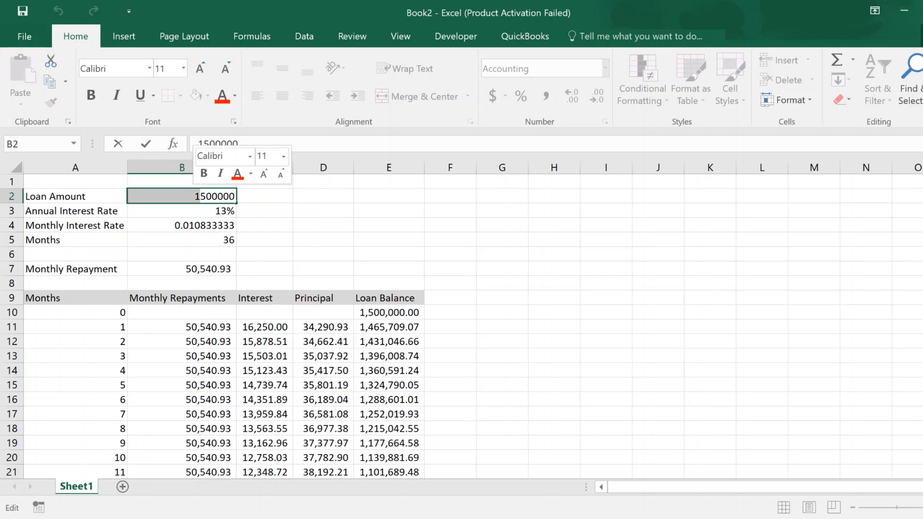
pyautogui.write('5')
pyautogui.press('Delete')
pyautogui.write('0')
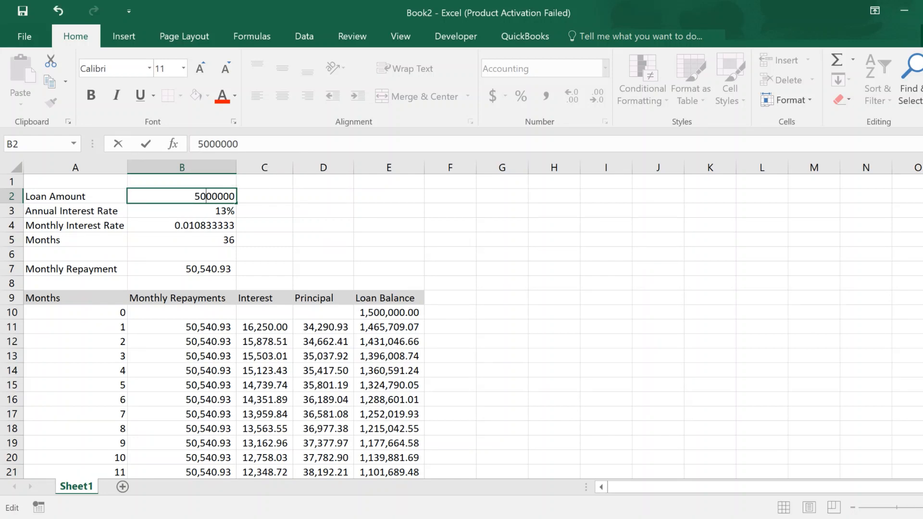
pyautogui.click(146, 143)
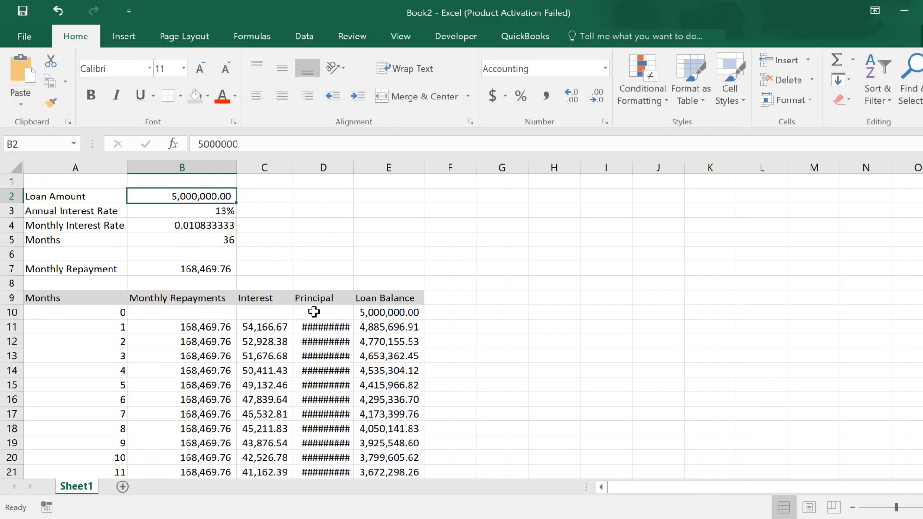
# Step: Fit the width of the Principal column D to its contents and check the schedule through month 36
pyautogui.doubleClick(353, 169)
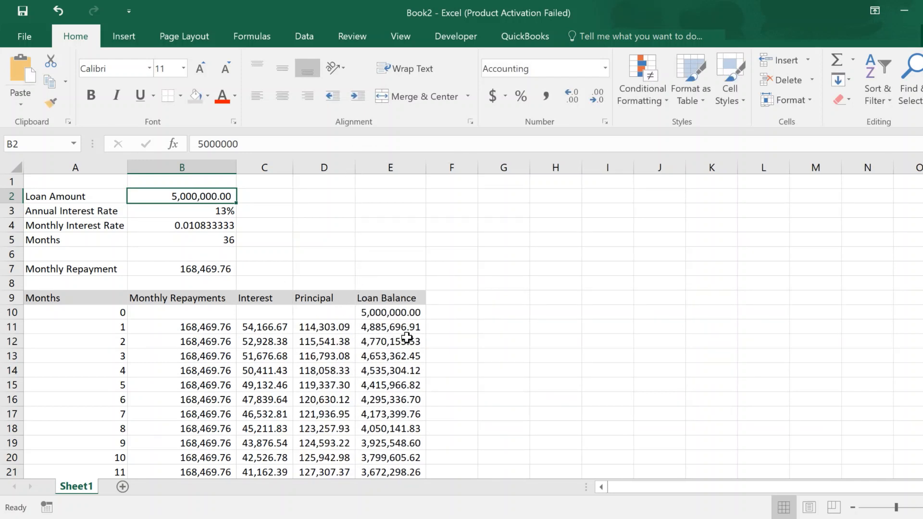
pyautogui.moveTo(922, 193); pyautogui.dragTo(922, 211)
pyautogui.click(922, 443)
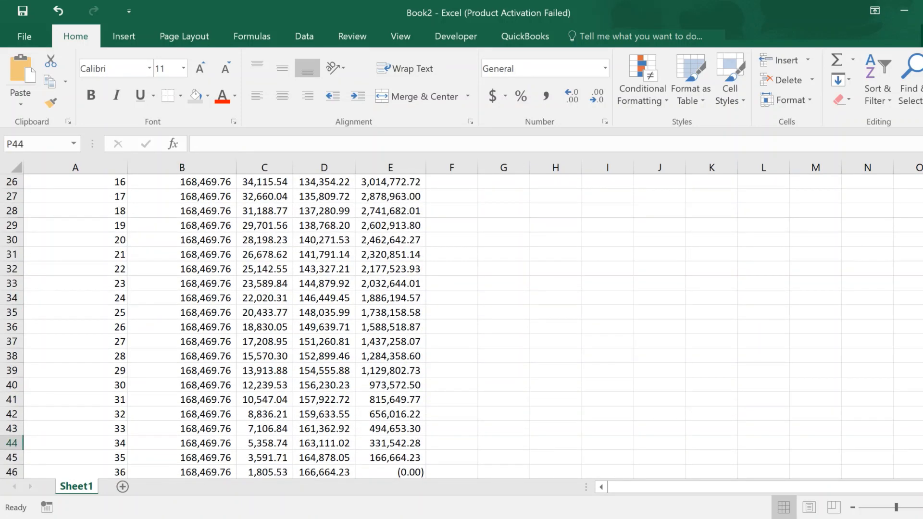
pyautogui.moveTo(922, 442); pyautogui.dragTo(922, 194)
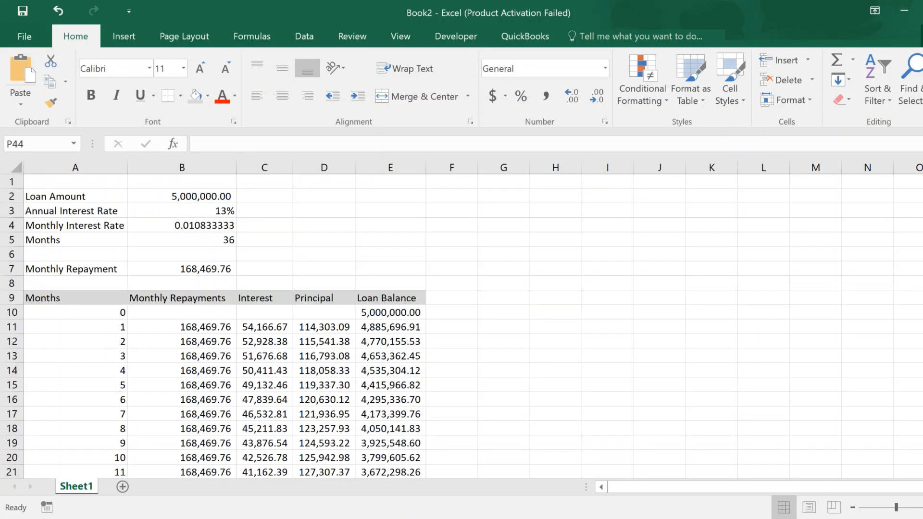